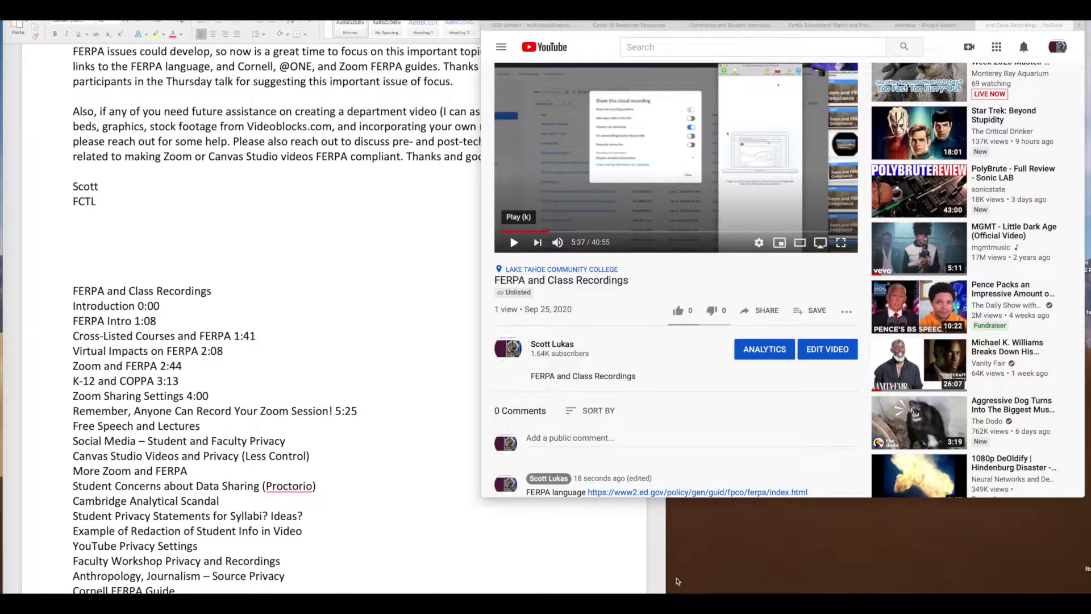
- Start a new public comment under the FERPA and Class Recordings video, above the FERPA language comment
scroll(724, 414, "up", 1)
scroll(682, 405, "down", 2)
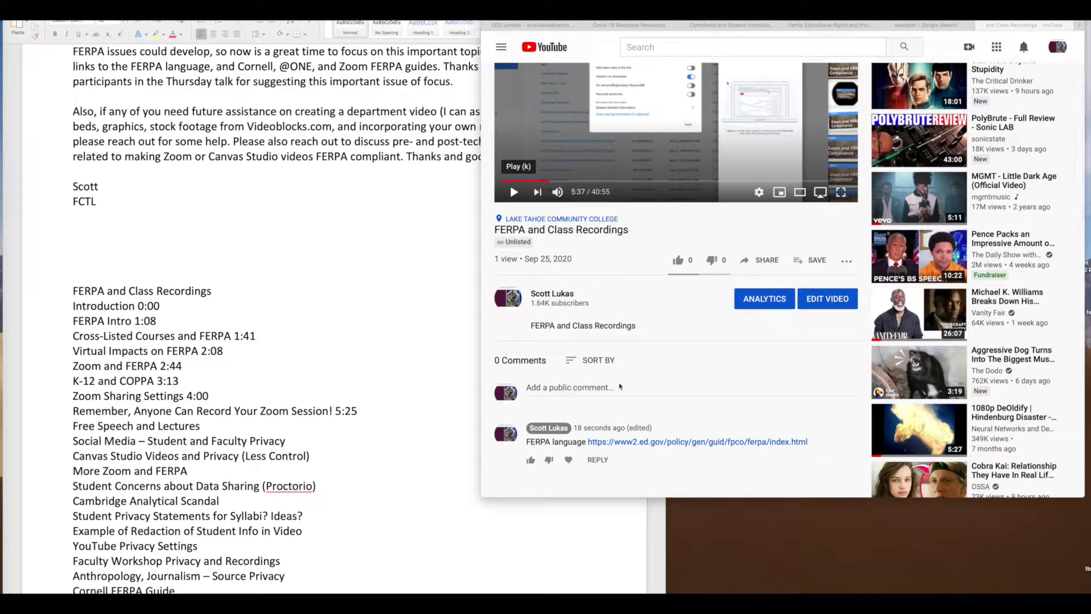
scroll(619, 387, "up", 3)
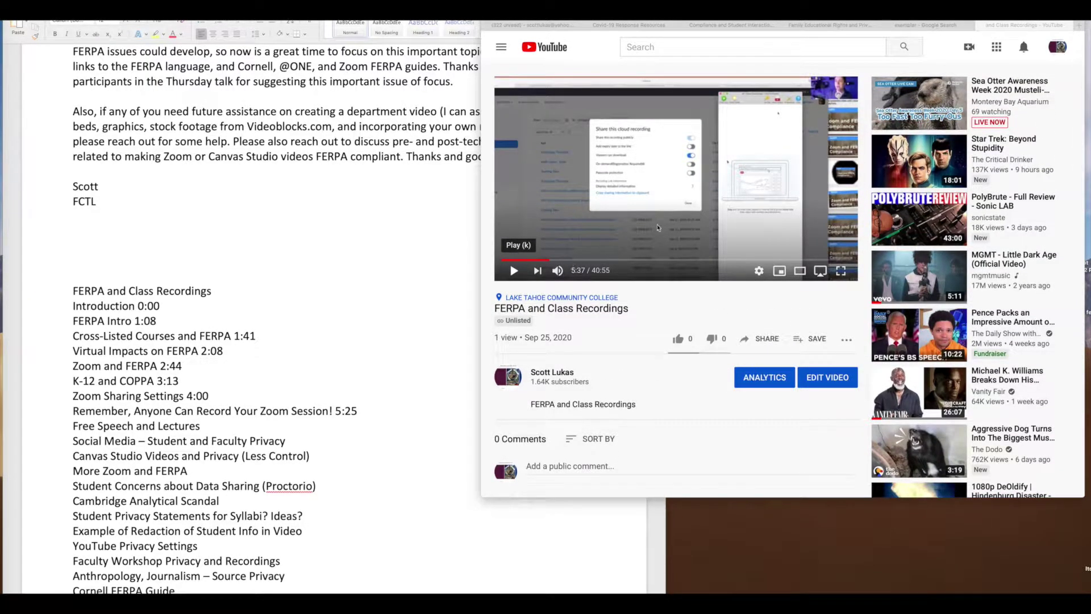
scroll(640, 275, "up", 1)
scroll(568, 335, "down", 3)
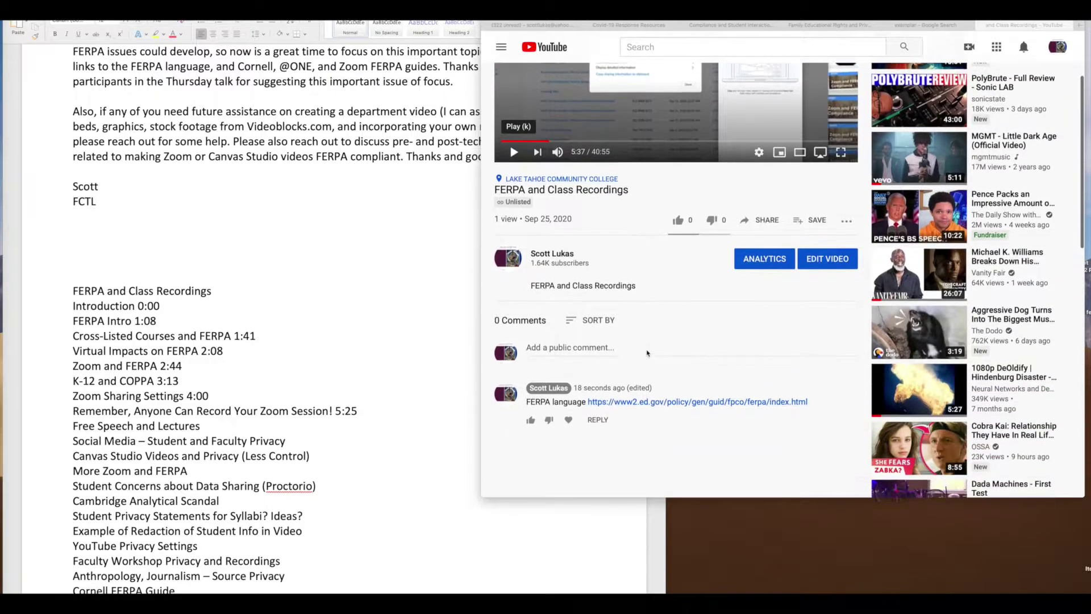
left_click(564, 325)
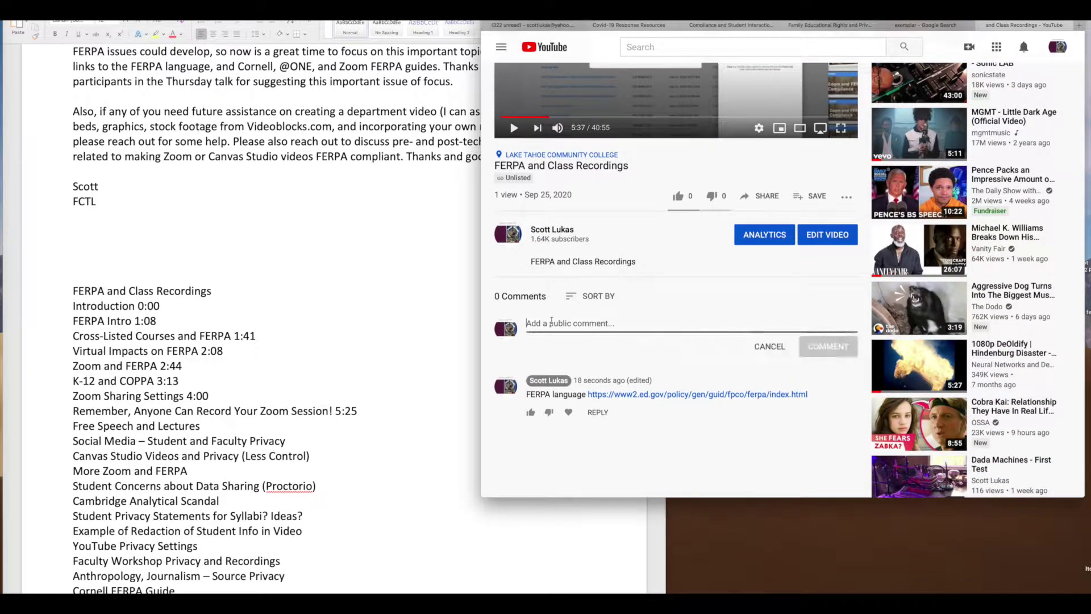
scroll(712, 339, "down", 1)
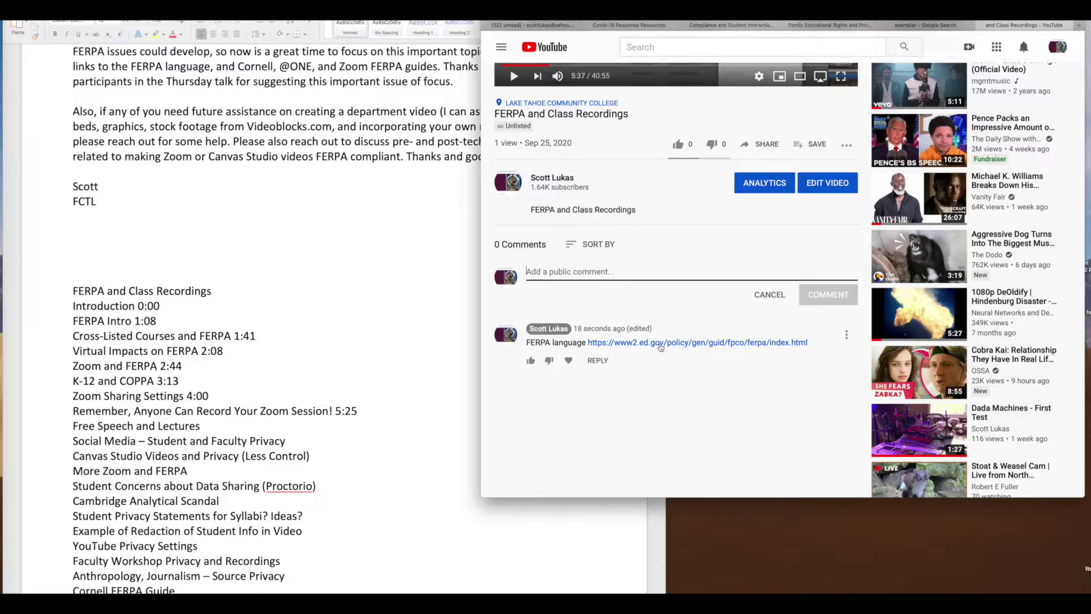
scroll(660, 347, "down", 2)
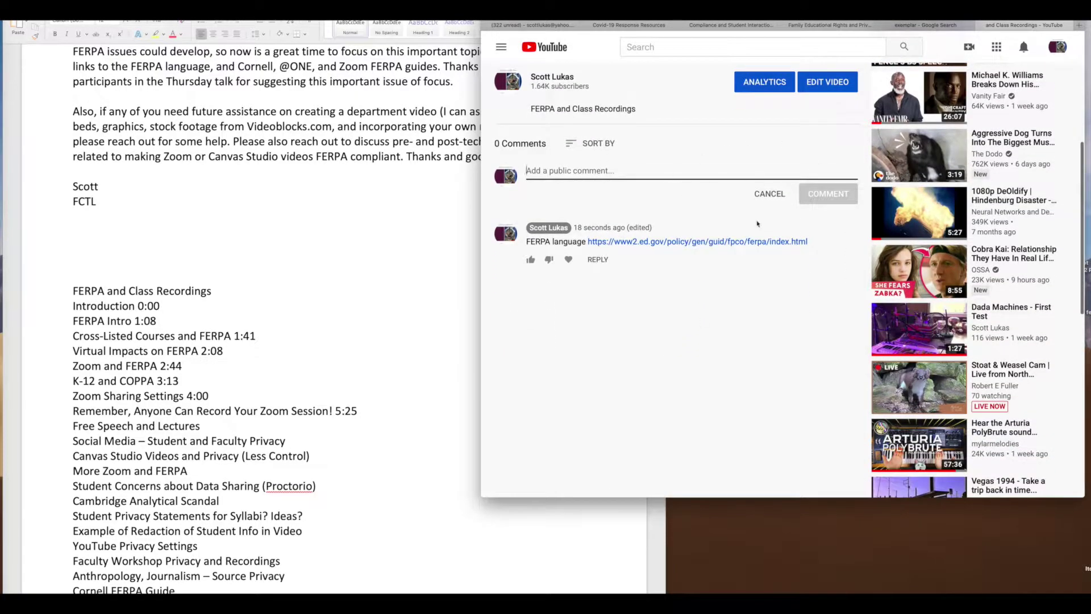
- Copy the Zoom FERPA Guide heading and URL from the Word resource list, then return to YouTube
scroll(757, 223, "up", 1)
left_click(340, 360)
scroll(340, 357, "down", 2)
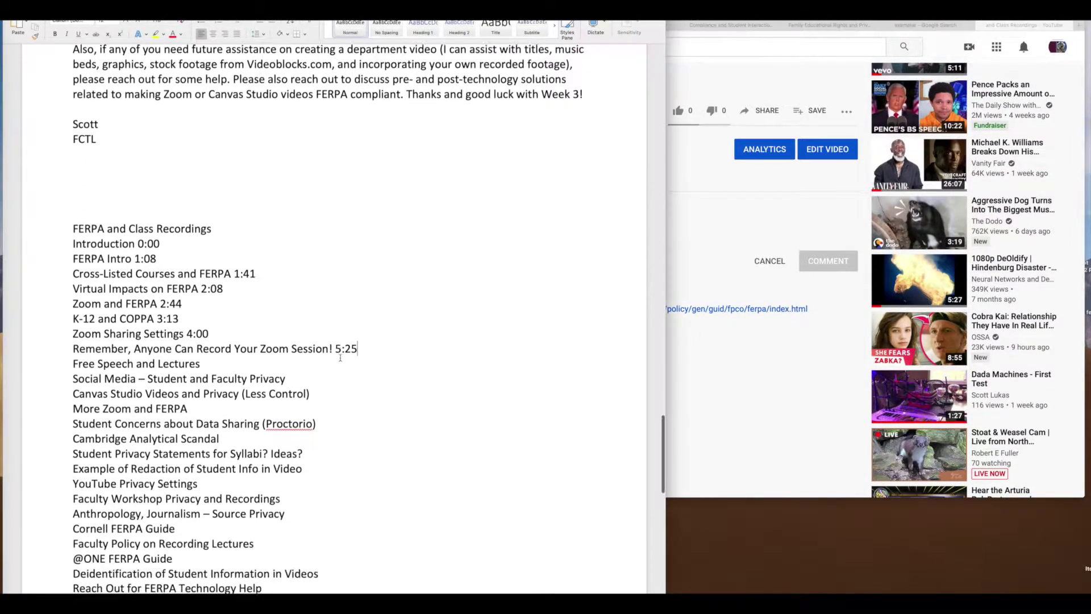
scroll(340, 357, "down", 15)
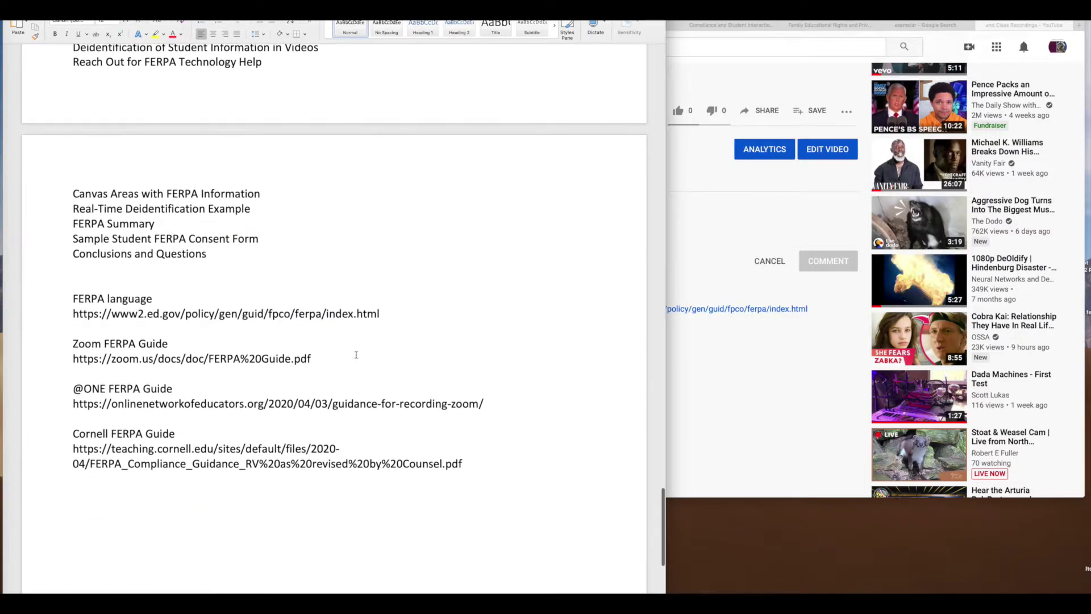
left_click_drag(322, 358, 69, 343)
key("super+c")
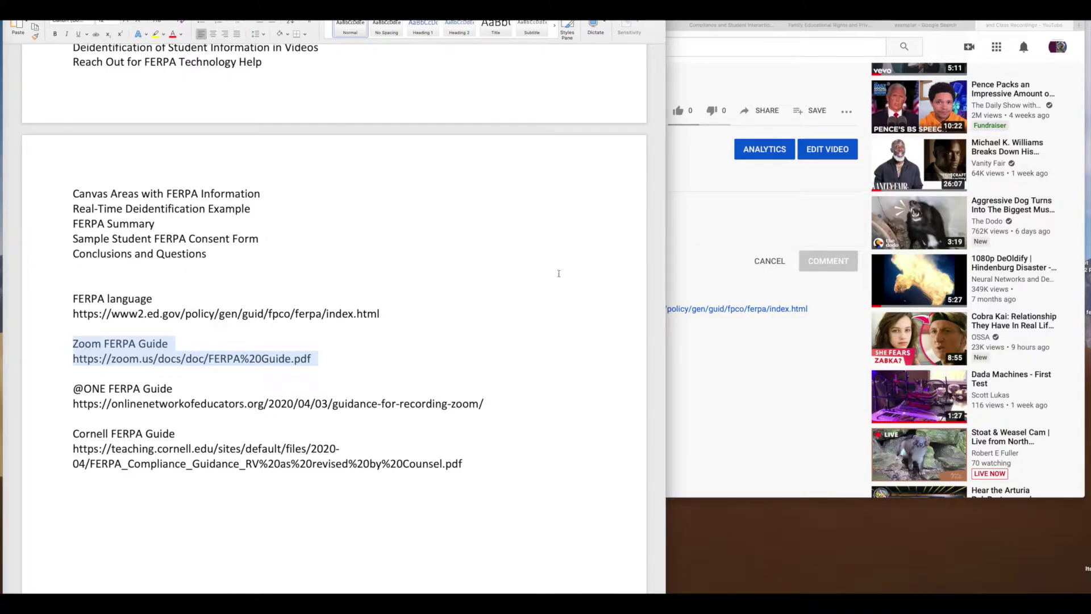
left_click(718, 228)
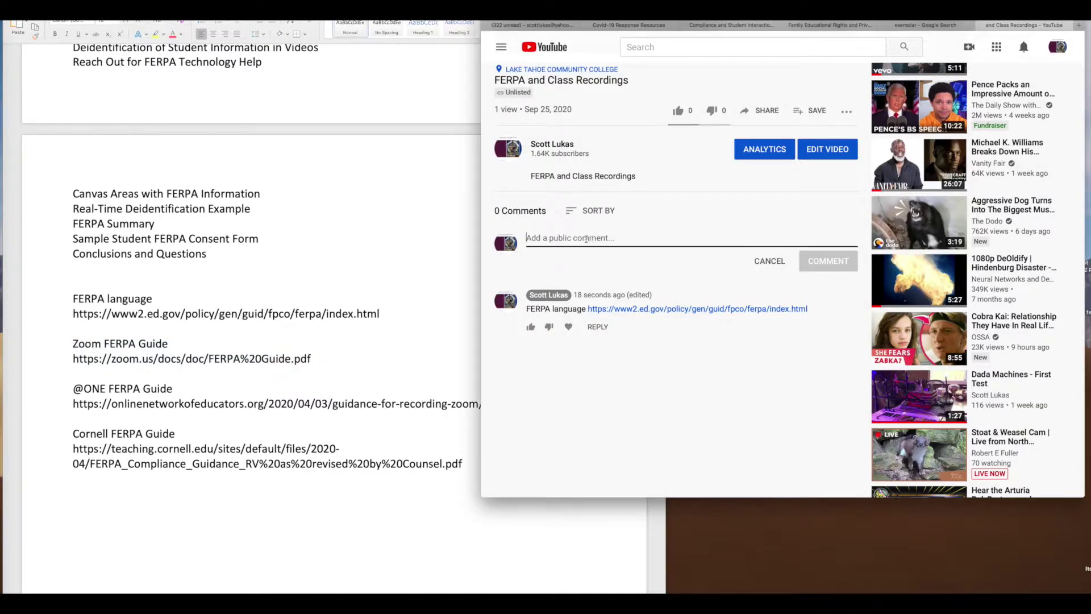
key("super+v")
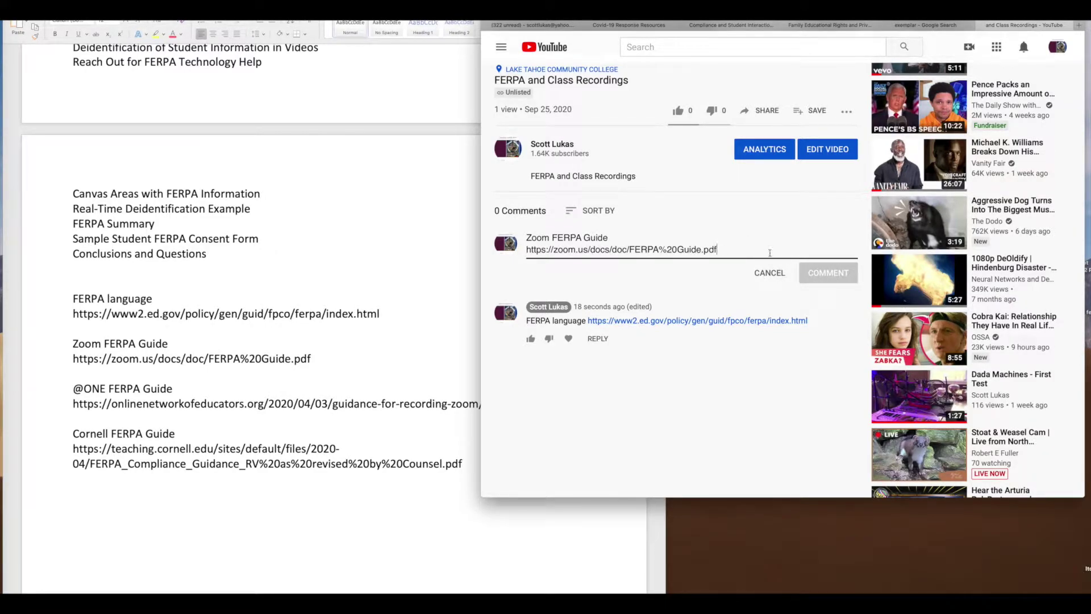
left_click(771, 274)
left_click(533, 238)
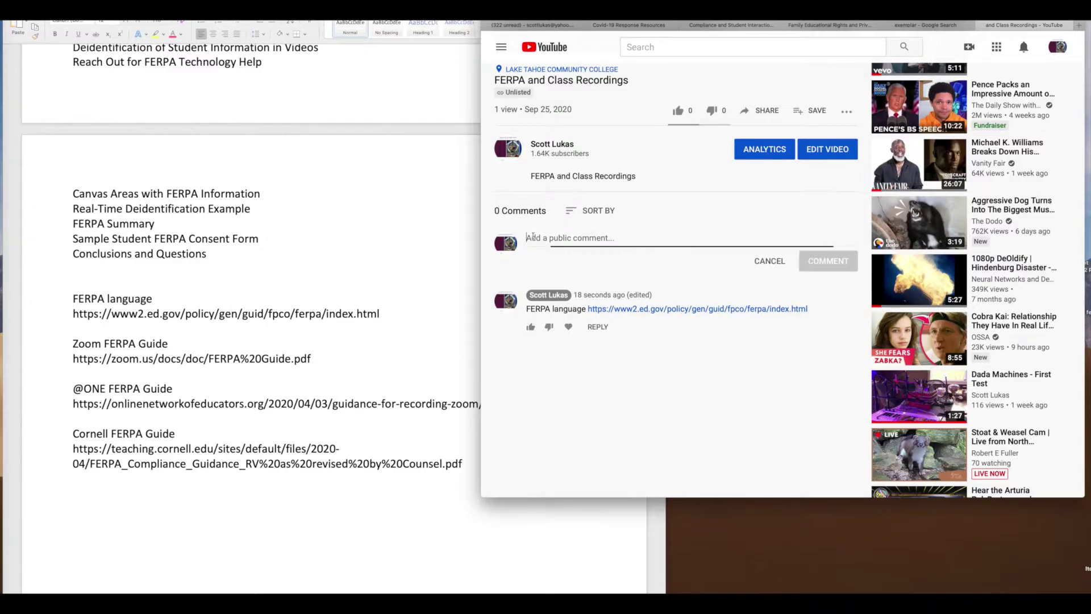
type("Test")
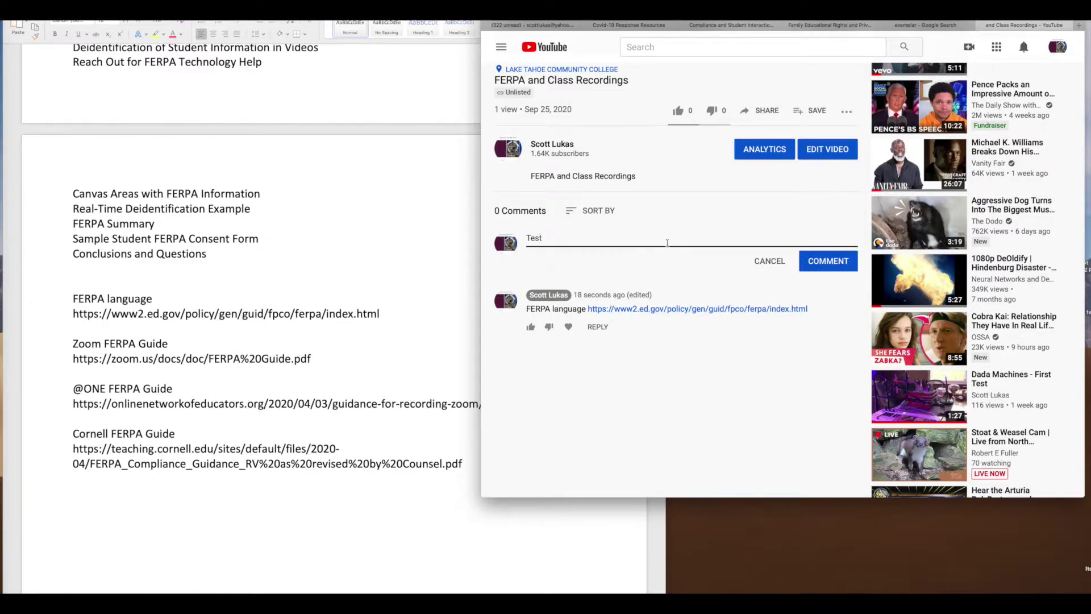
left_click(831, 263)
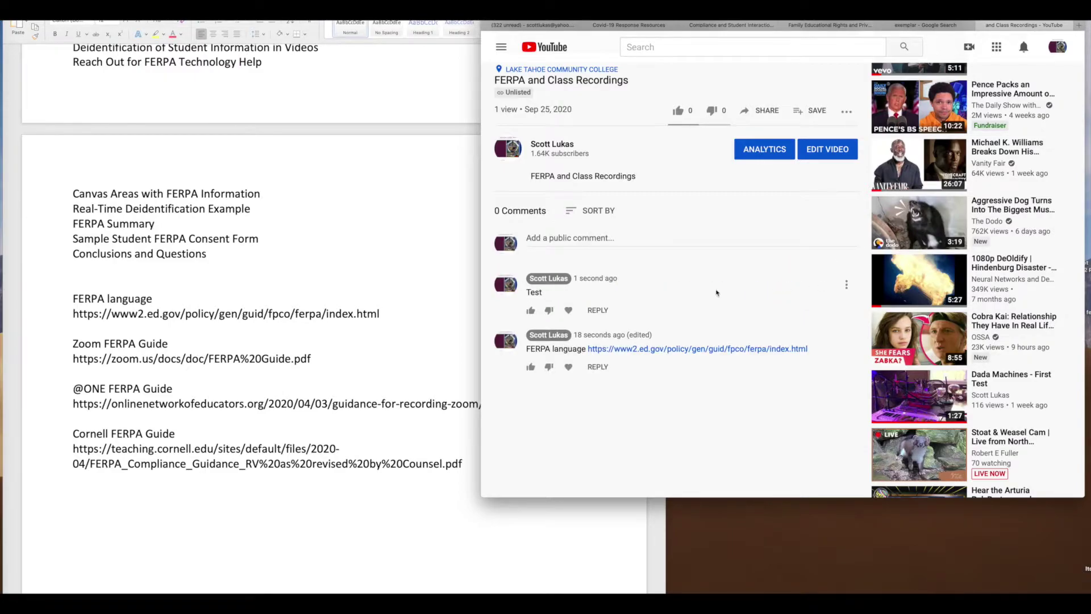
left_click(845, 284)
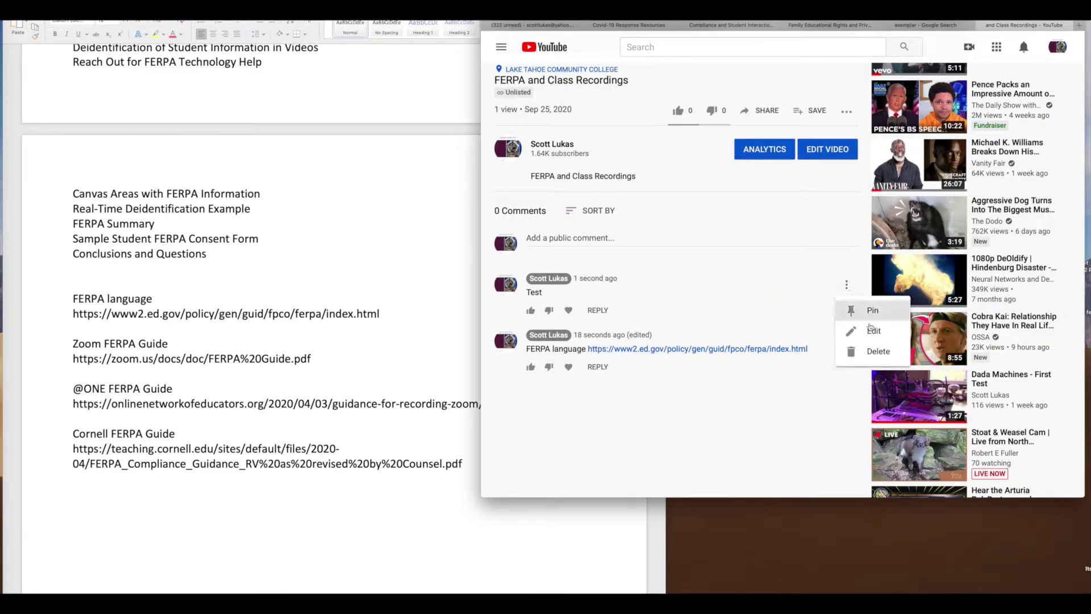
left_click(870, 353)
left_click(833, 296)
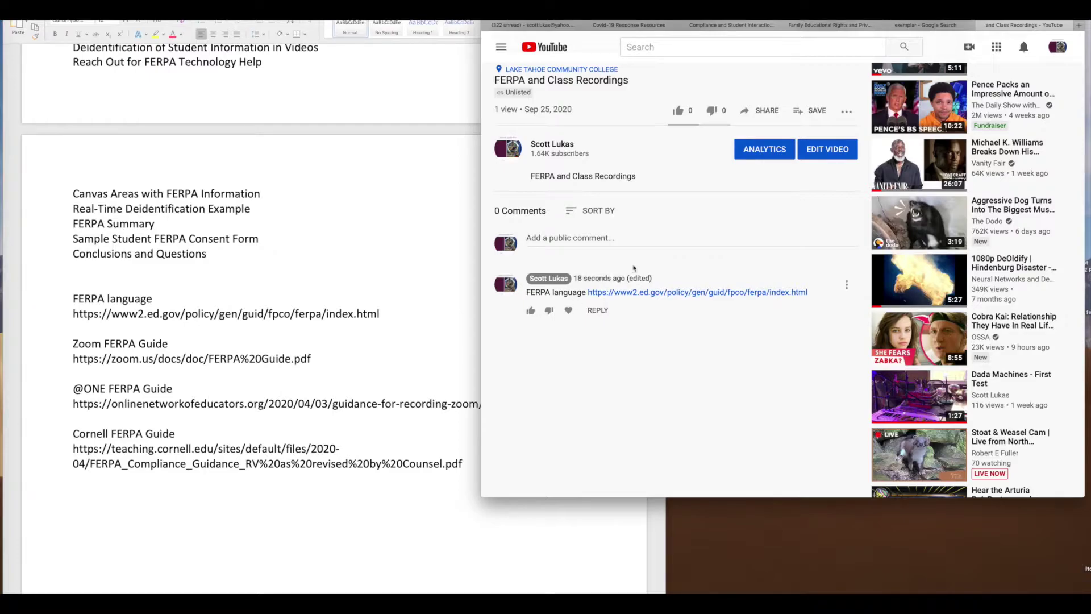
left_click(596, 239)
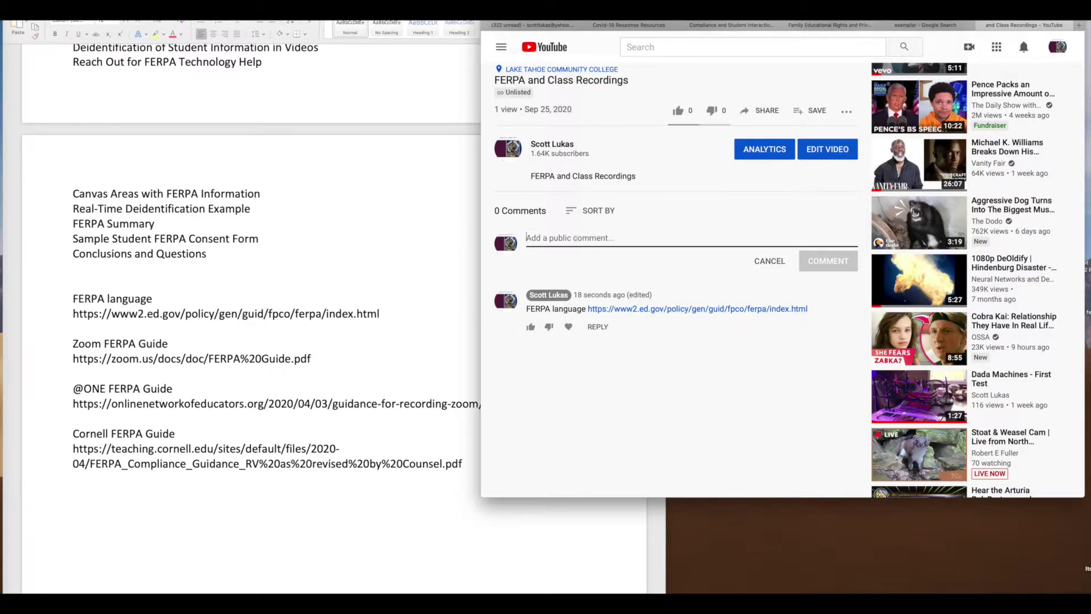
type("Check ")
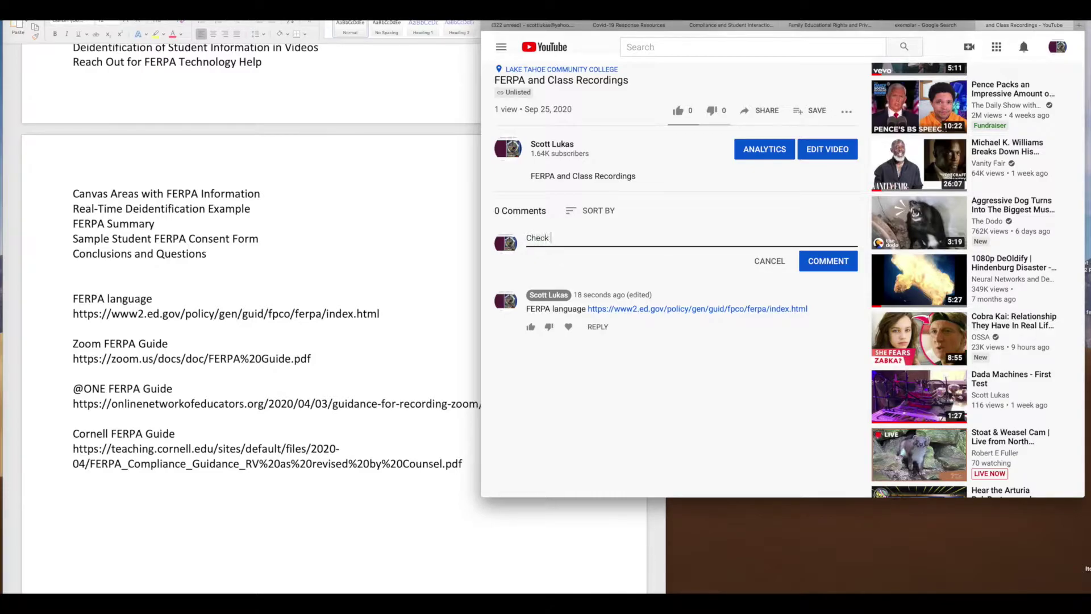
type("out 1:05")
key("Return")
left_click(828, 273)
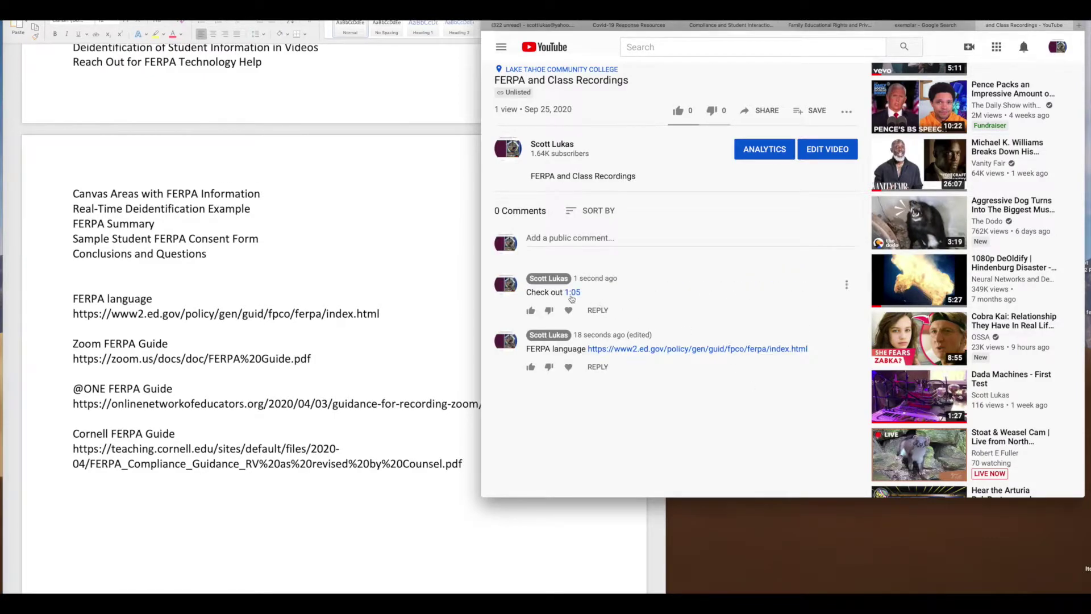
scroll(585, 301, "up", 1)
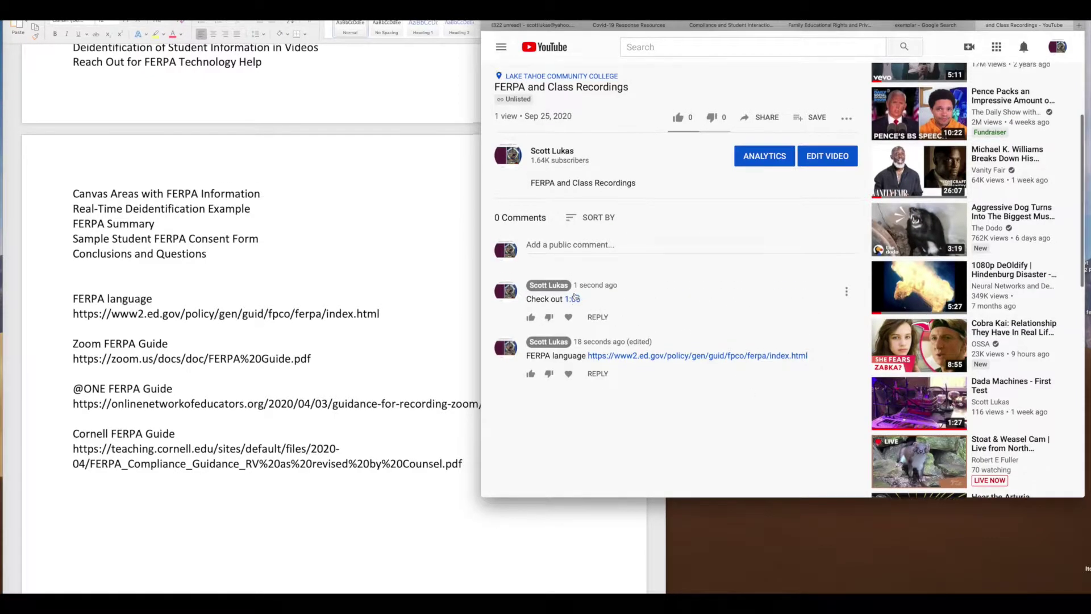
left_click(846, 292)
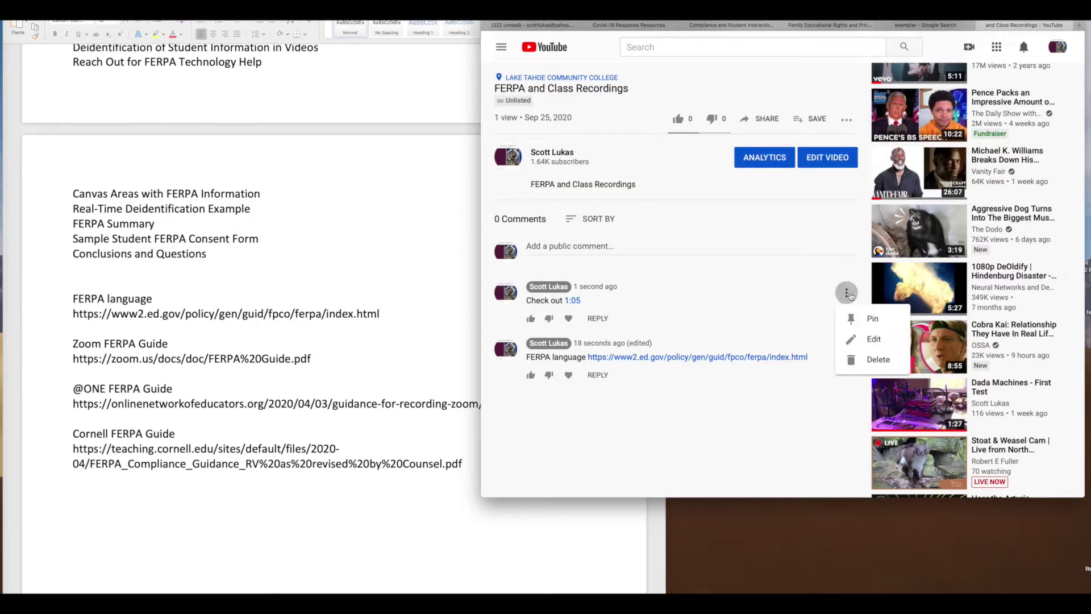
left_click(869, 360)
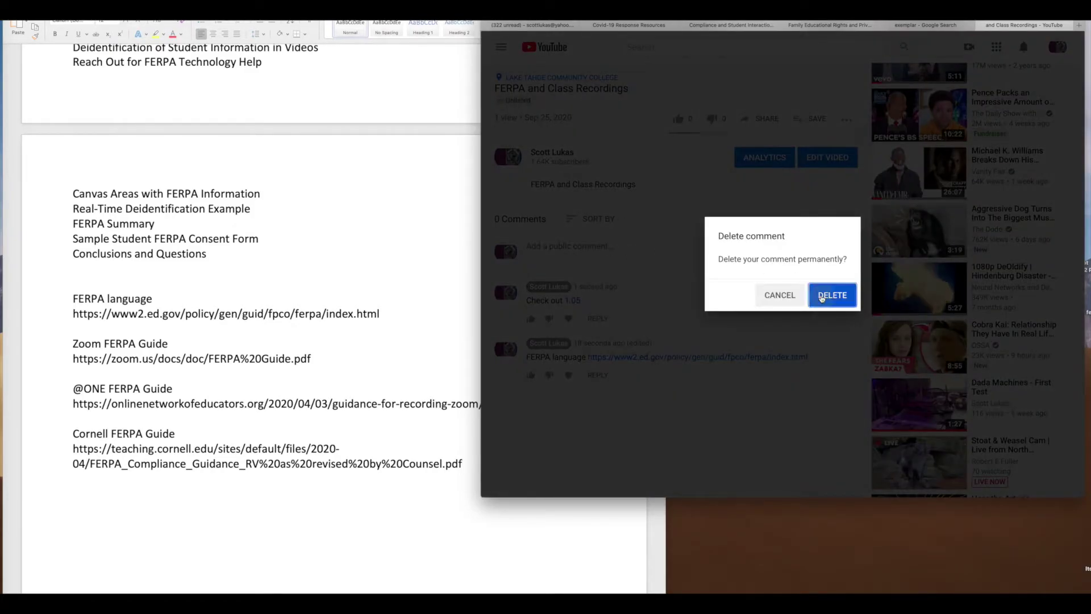
left_click(822, 299)
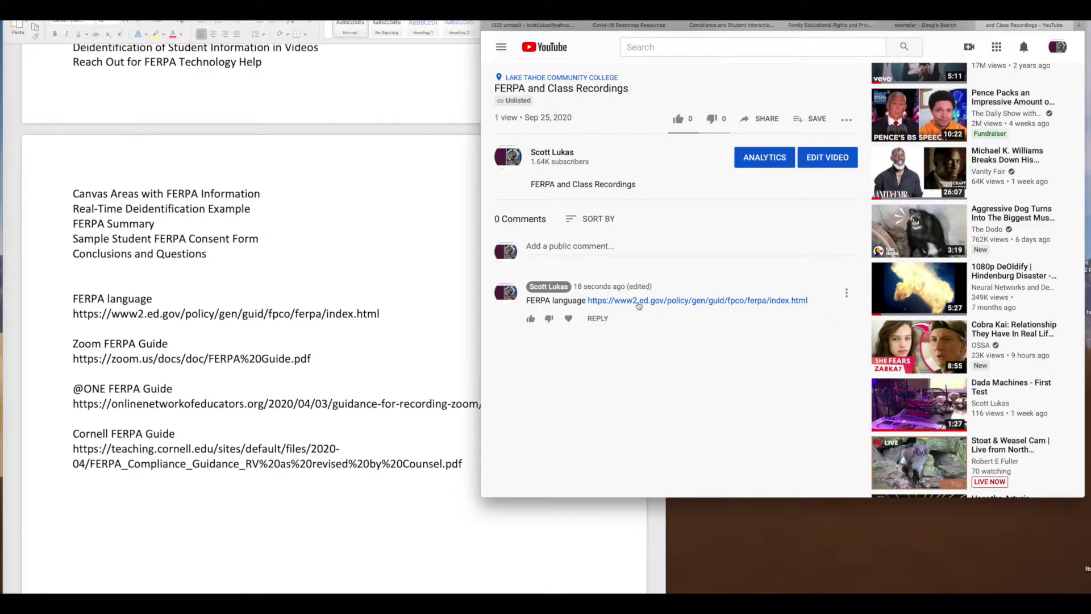
- Start a new YouTube comment, then select the Zoom FERPA Guide heading and URL in Word
scroll(639, 306, "up", 5)
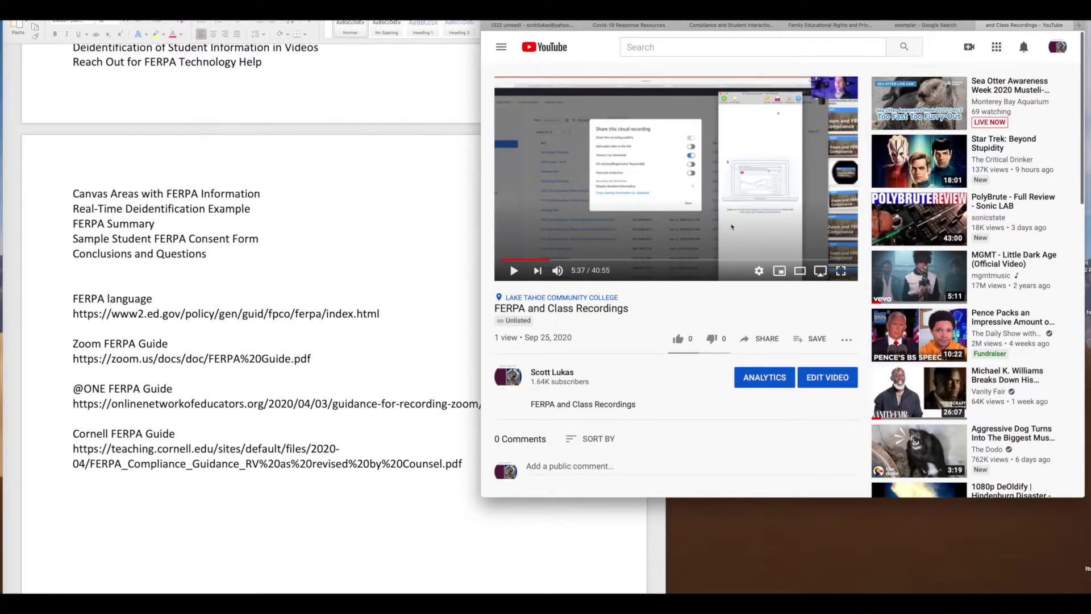
scroll(803, 182, "down", 4)
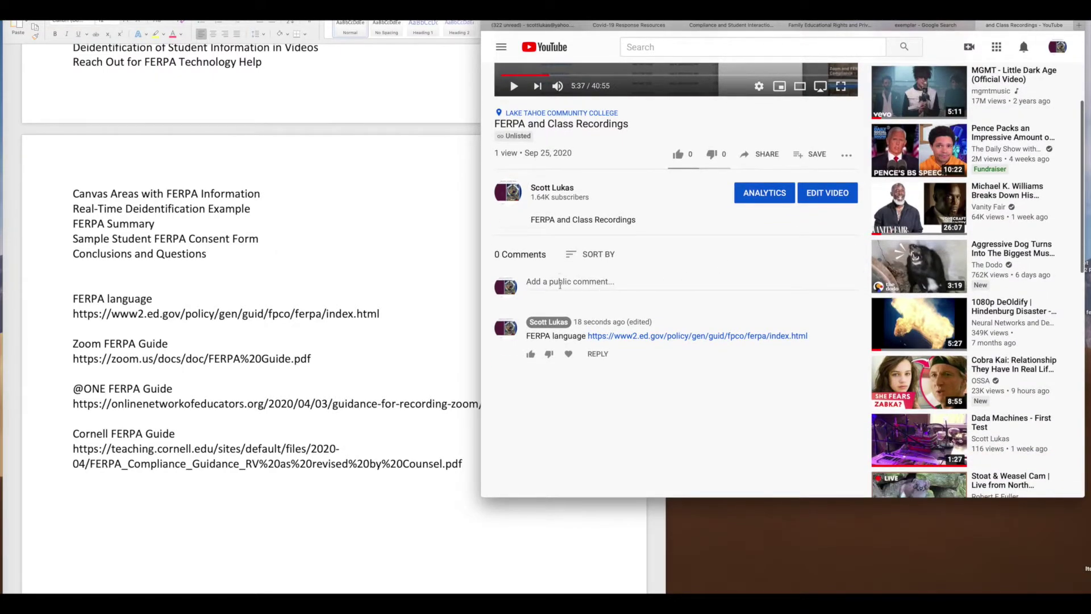
left_click(561, 283)
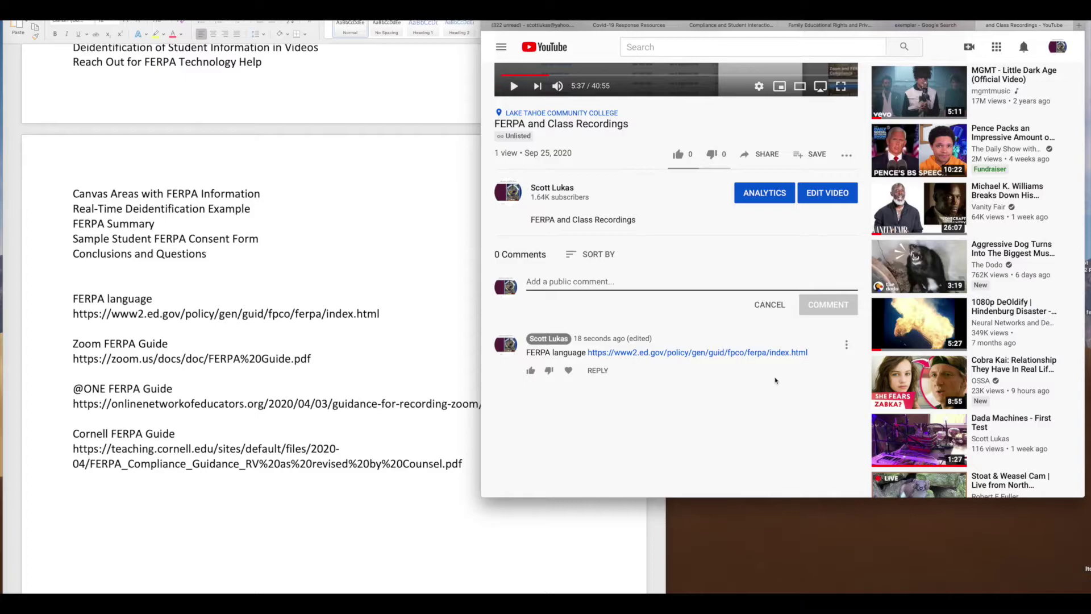
left_click(383, 357)
left_click_drag(352, 358, 72, 355)
key("super+c")
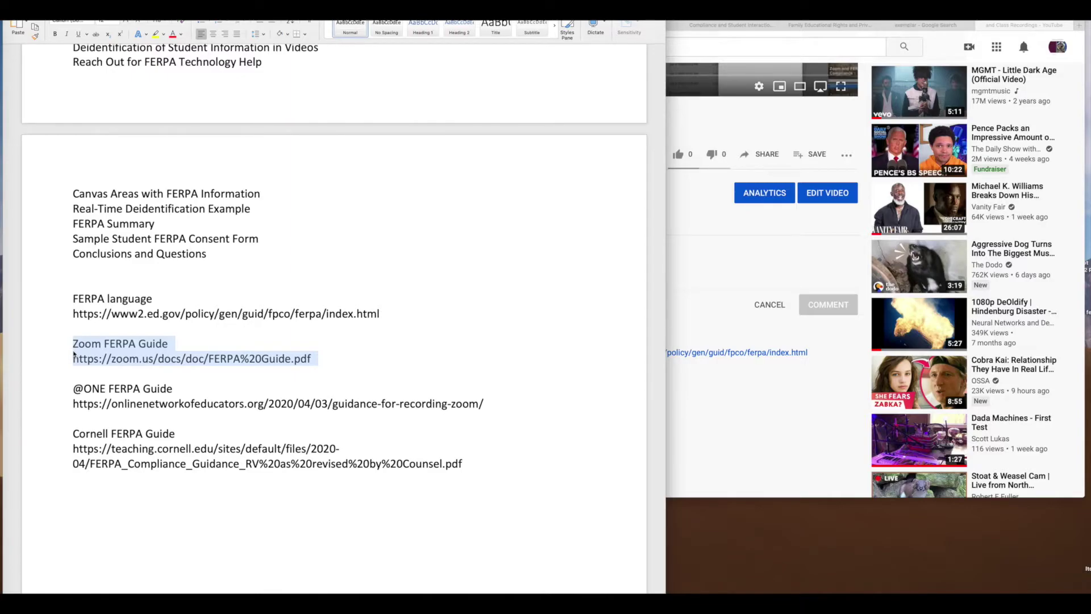
- Switch from the Word document back to the YouTube video page
left_click(791, 253)
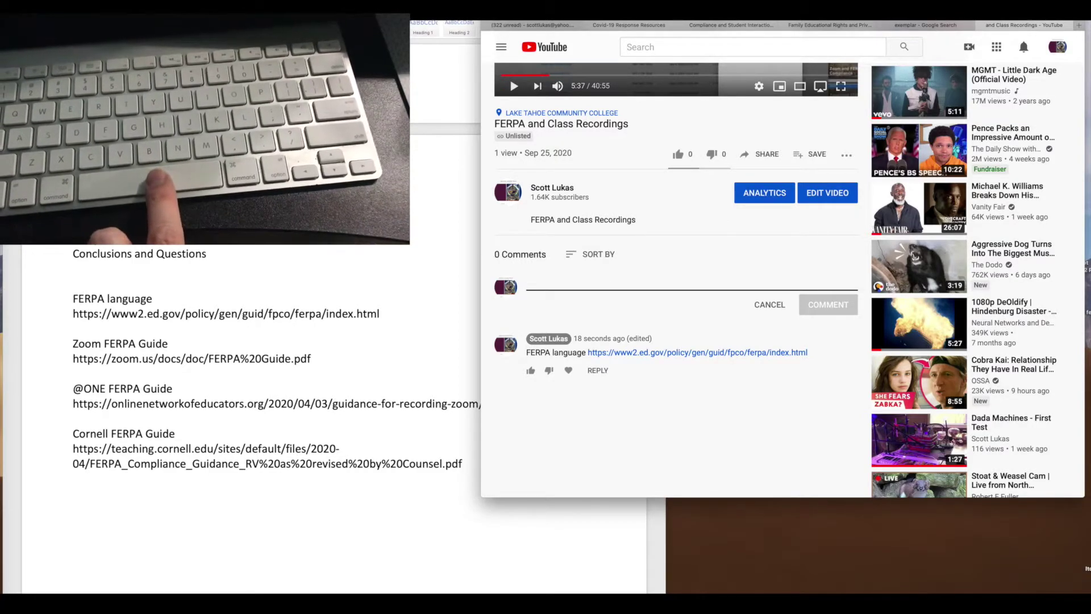
- Paste the Zoom FERPA Guide heading into the comment box and post it
key("super+v")
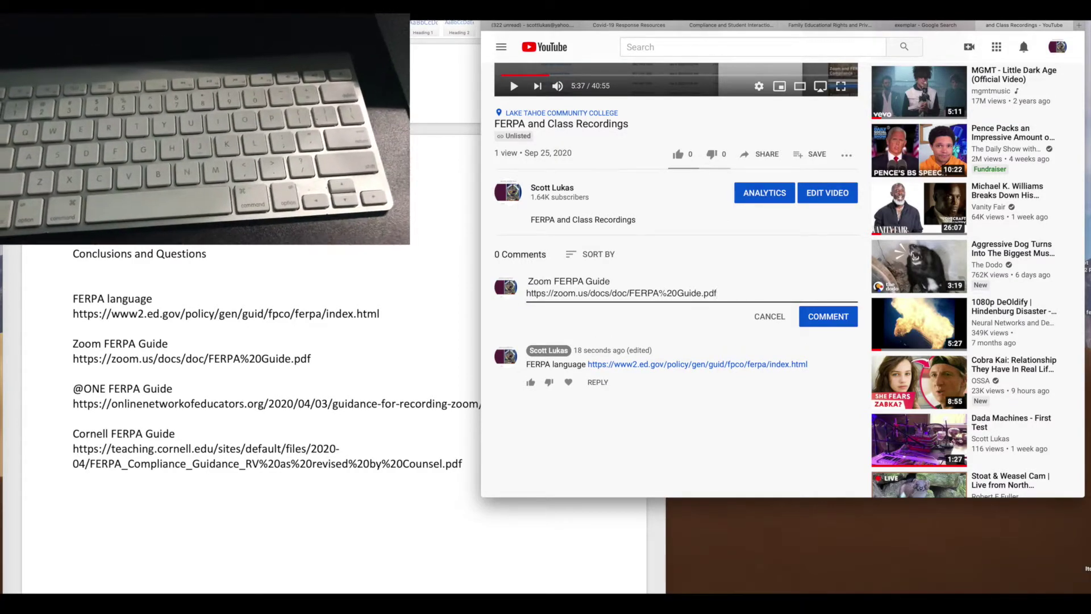
left_click(825, 322)
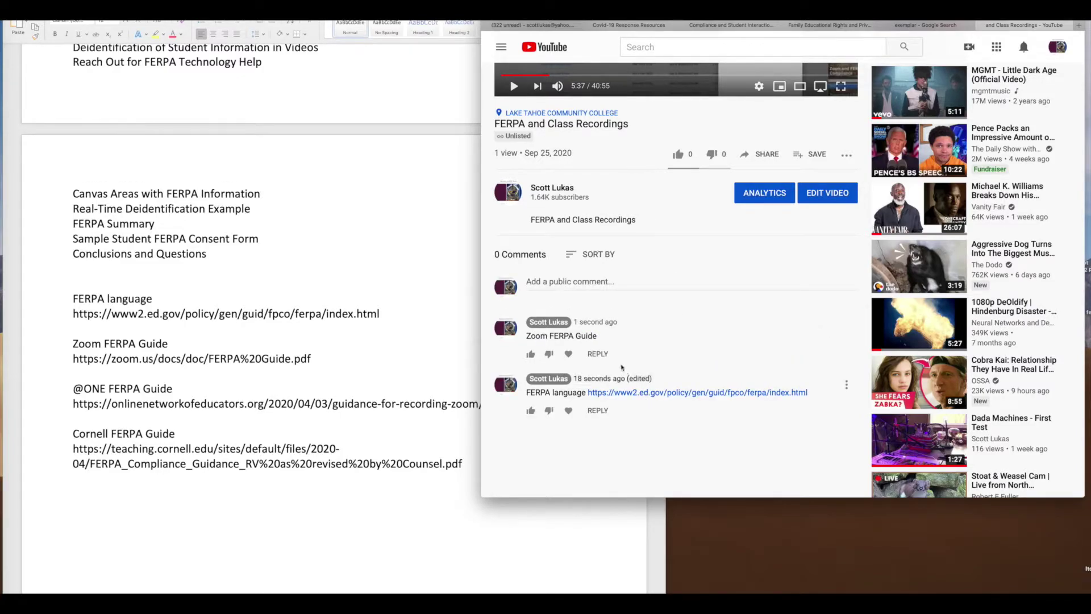
- Edit the Zoom FERPA Guide comment, replacing its text with the title line pasted from Word
left_click(846, 328)
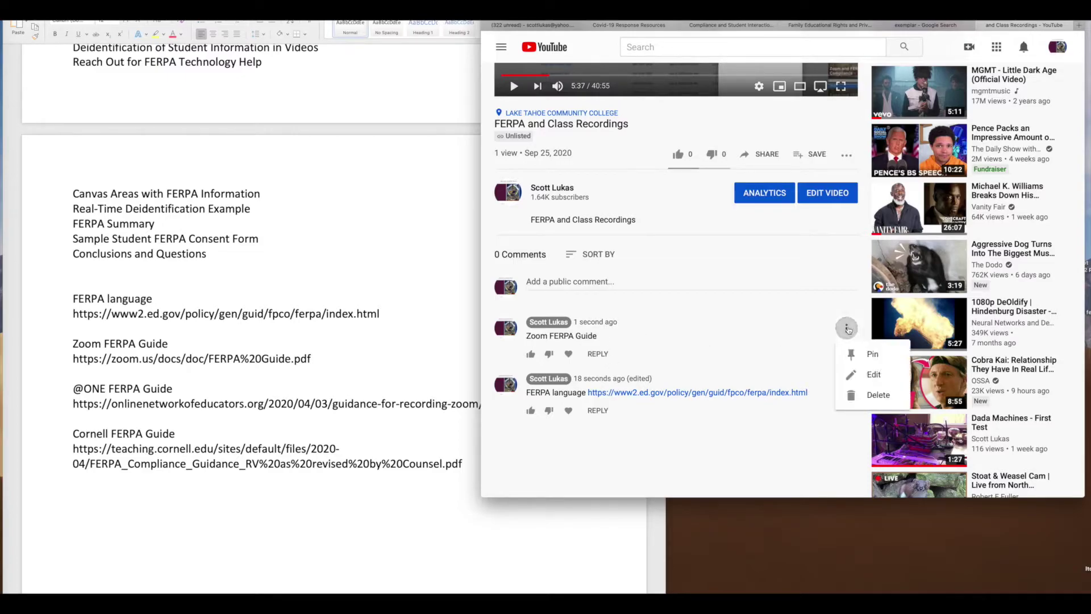
left_click(864, 377)
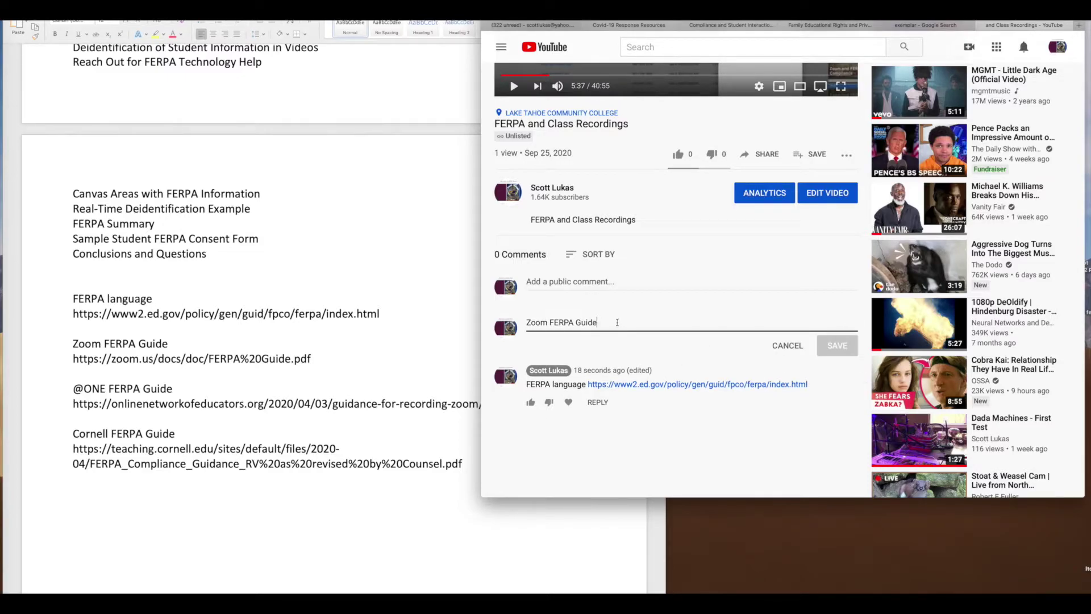
left_click_drag(617, 322, 527, 319)
left_click(304, 356)
left_click(295, 364)
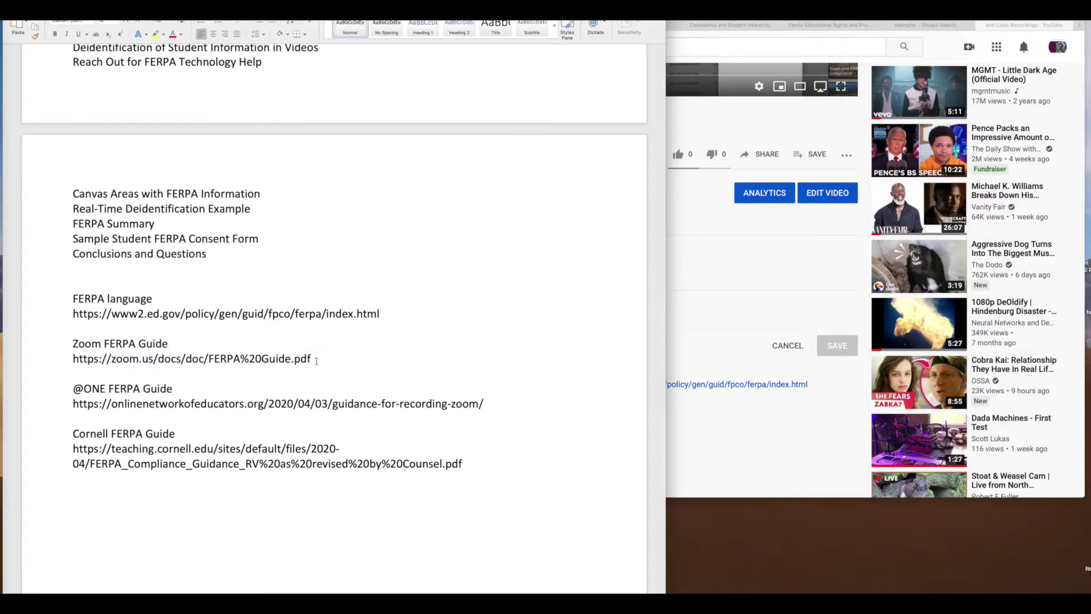
left_click_drag(173, 343, 81, 343)
key("super+c")
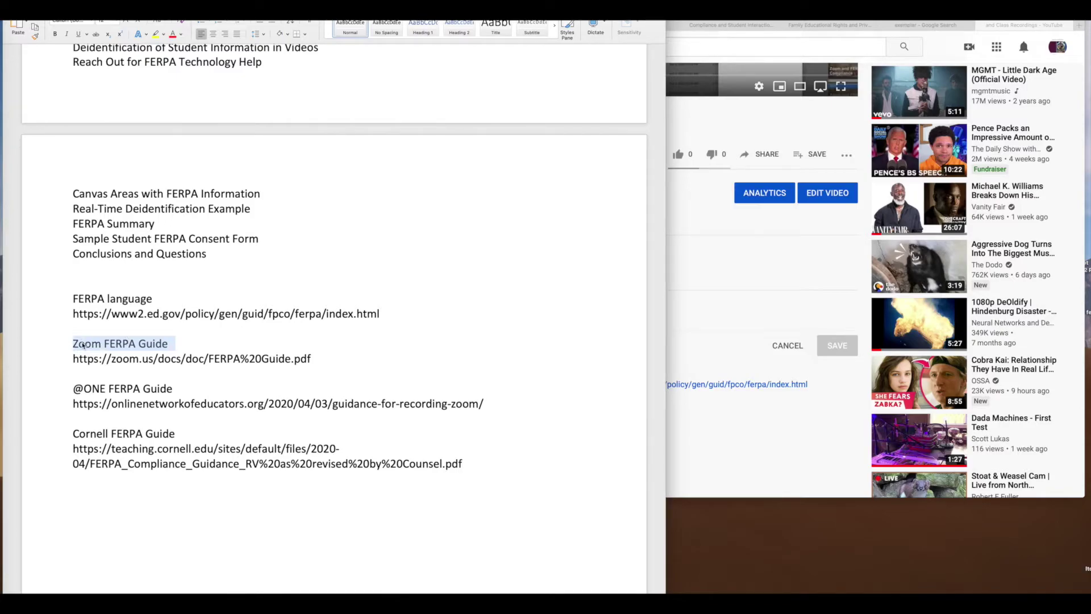
left_click(716, 320)
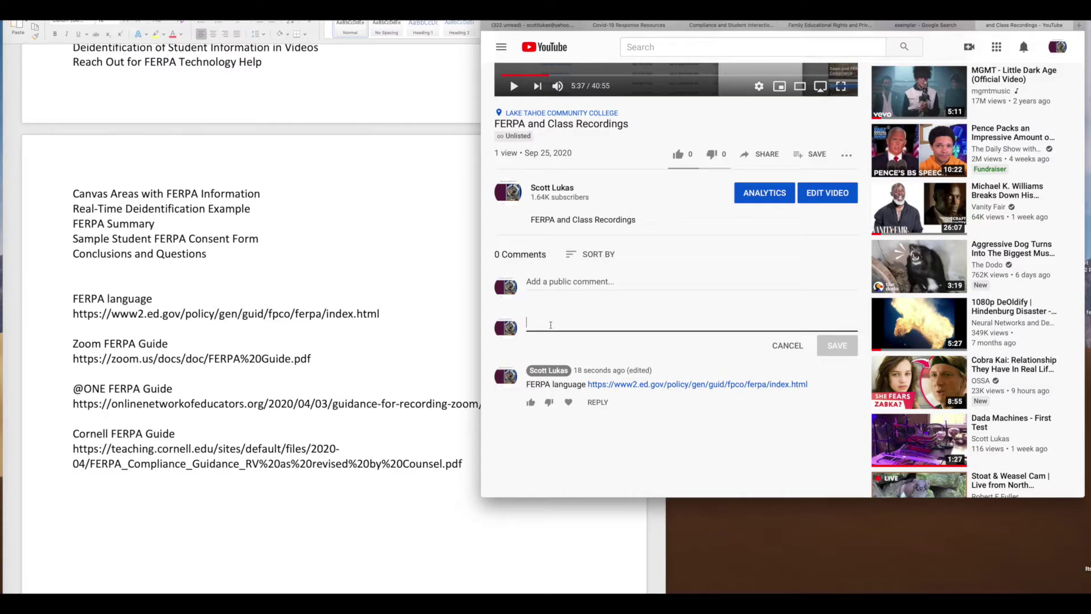
key("super+v")
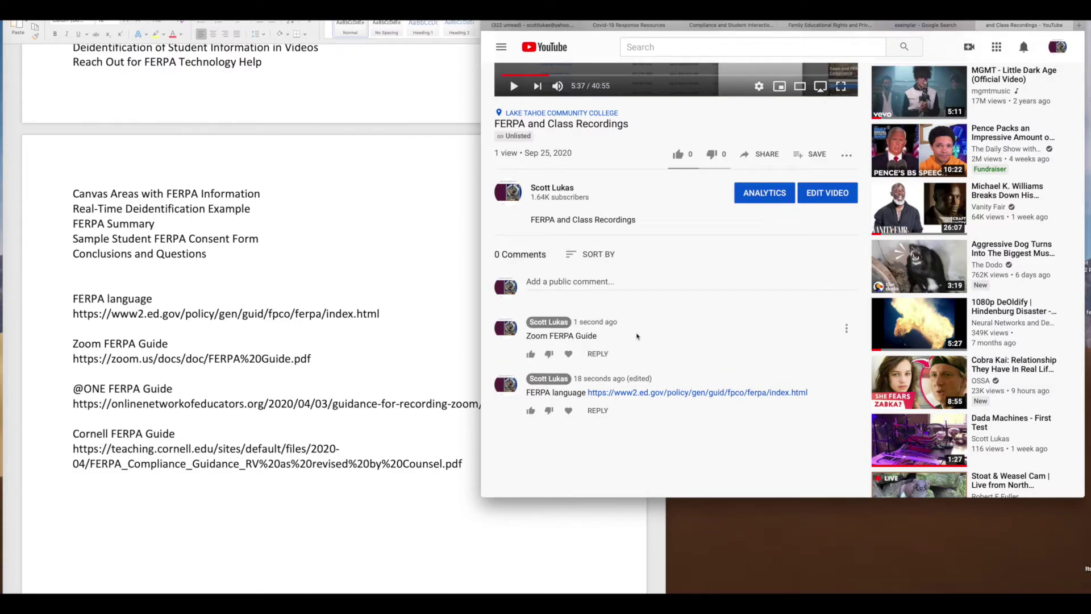
- Delete the Zoom FERPA Guide comment and confirm the deletion
left_click(846, 327)
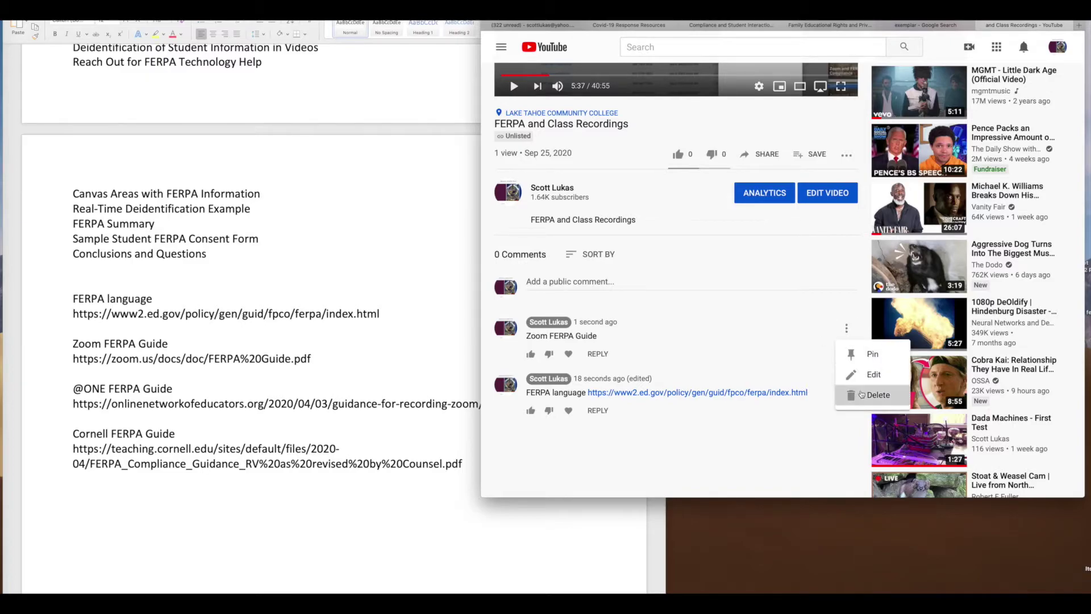
left_click(860, 392)
left_click(832, 293)
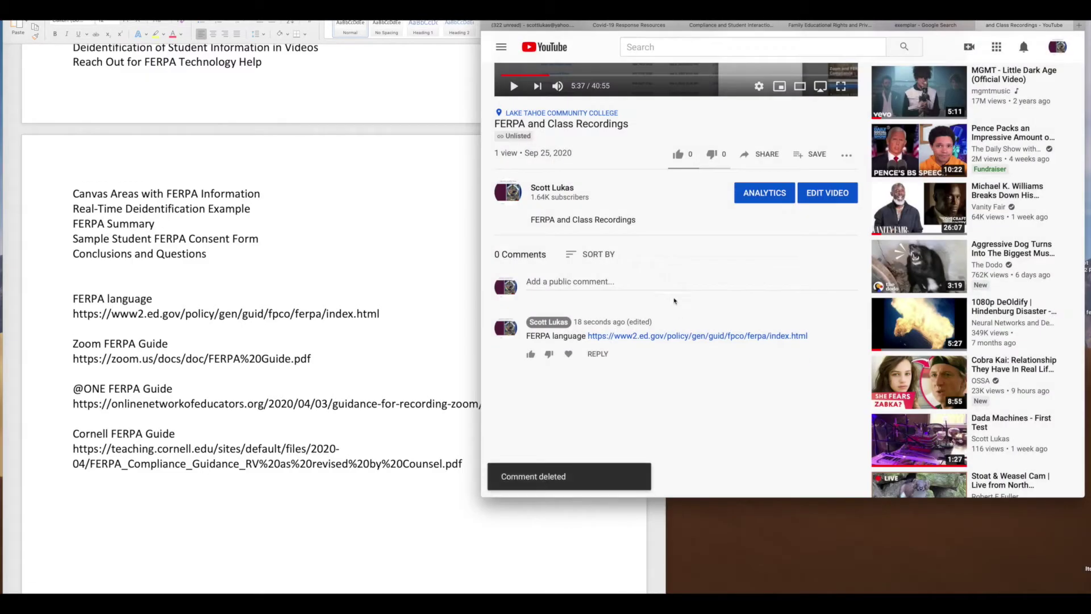
- Post a new comment containing the pasted 'Zoom FERPA Guide' title
left_click(561, 282)
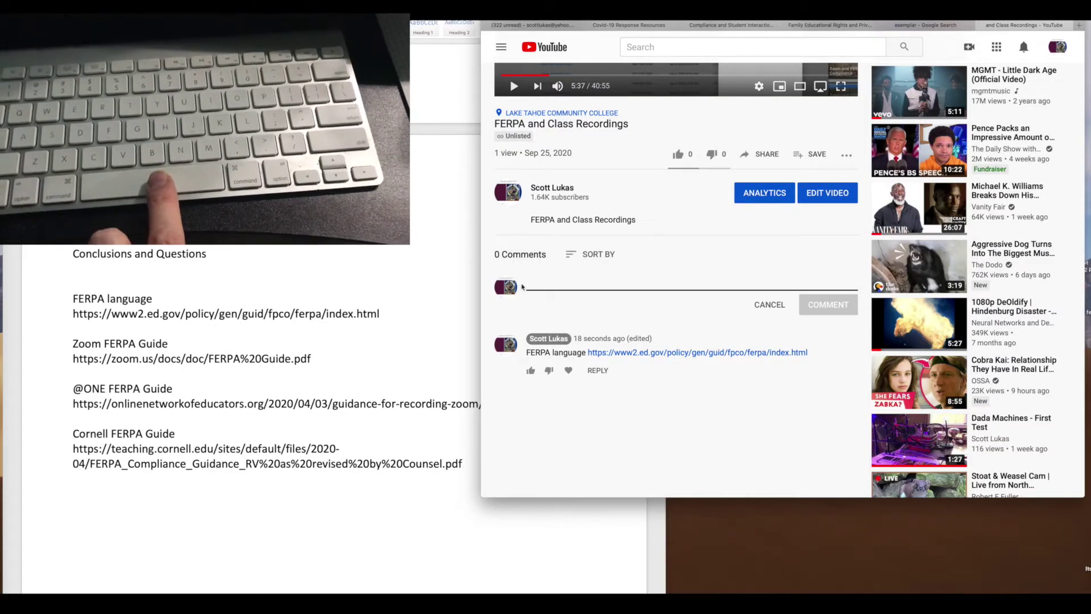
key("super+v")
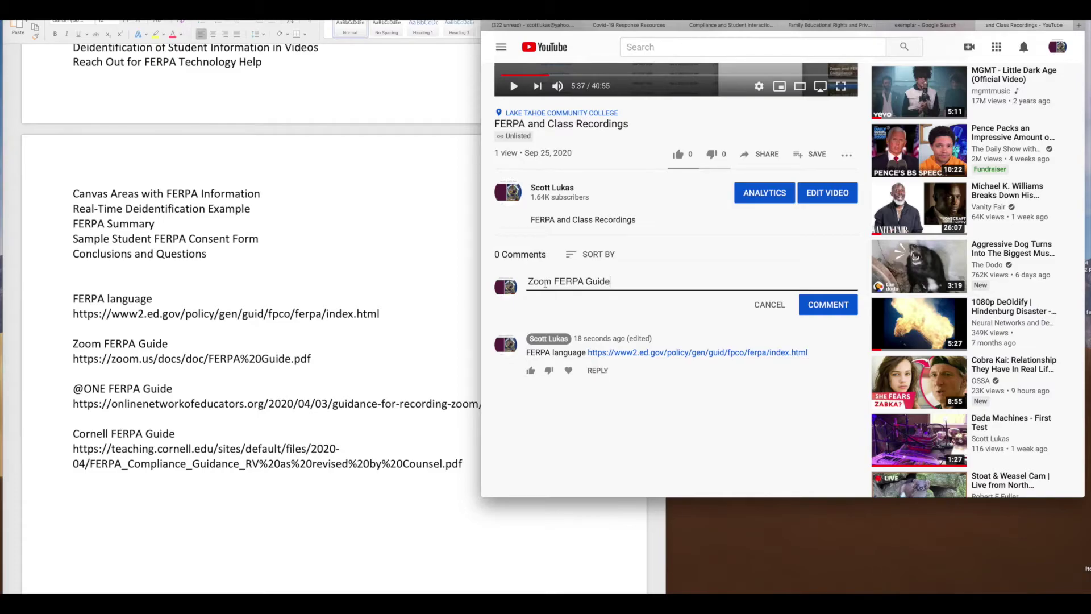
left_click(834, 308)
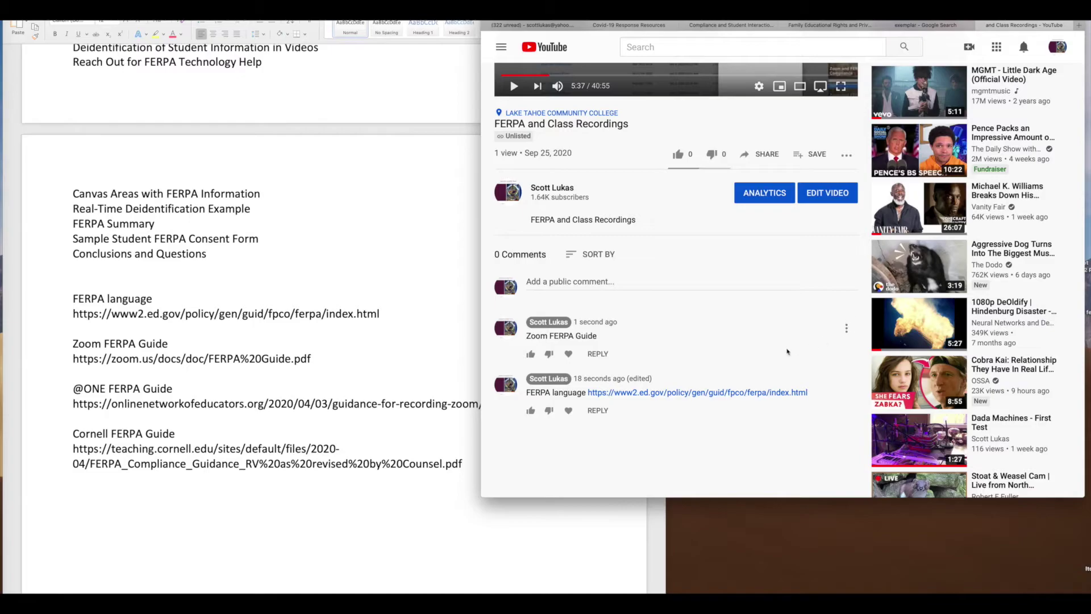
- Edit the comment to add the Zoom guide PDF URL copied from Word, and save
left_click(847, 329)
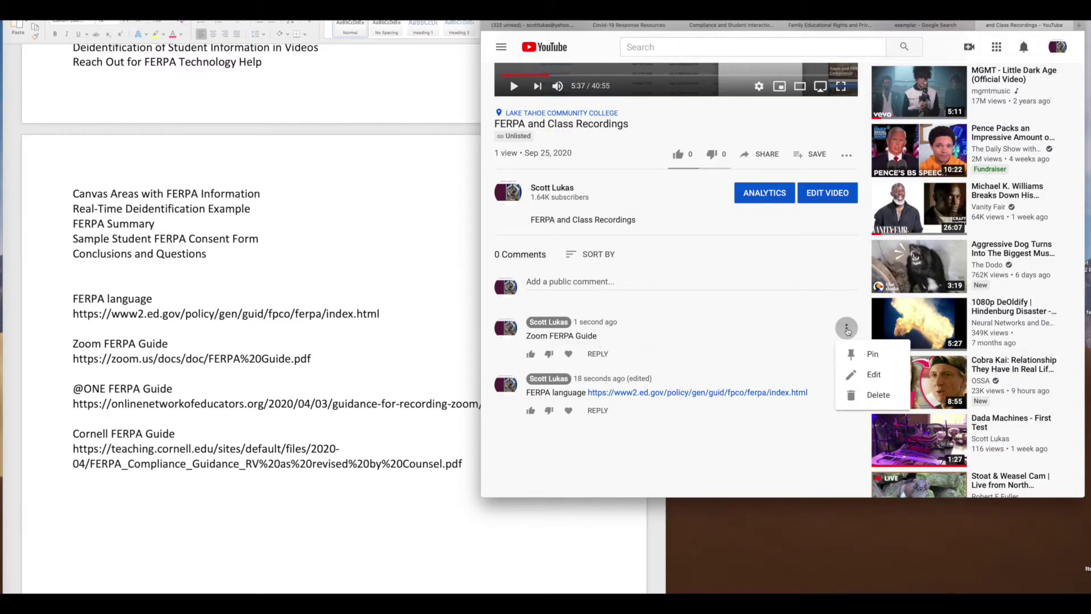
left_click(873, 375)
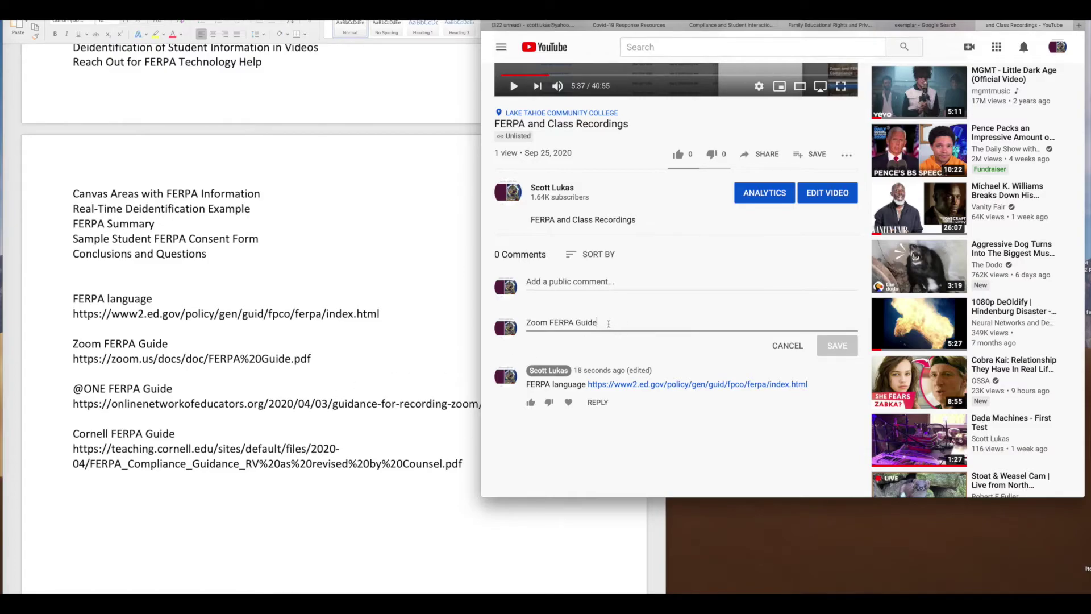
left_click(456, 346)
left_click(329, 359)
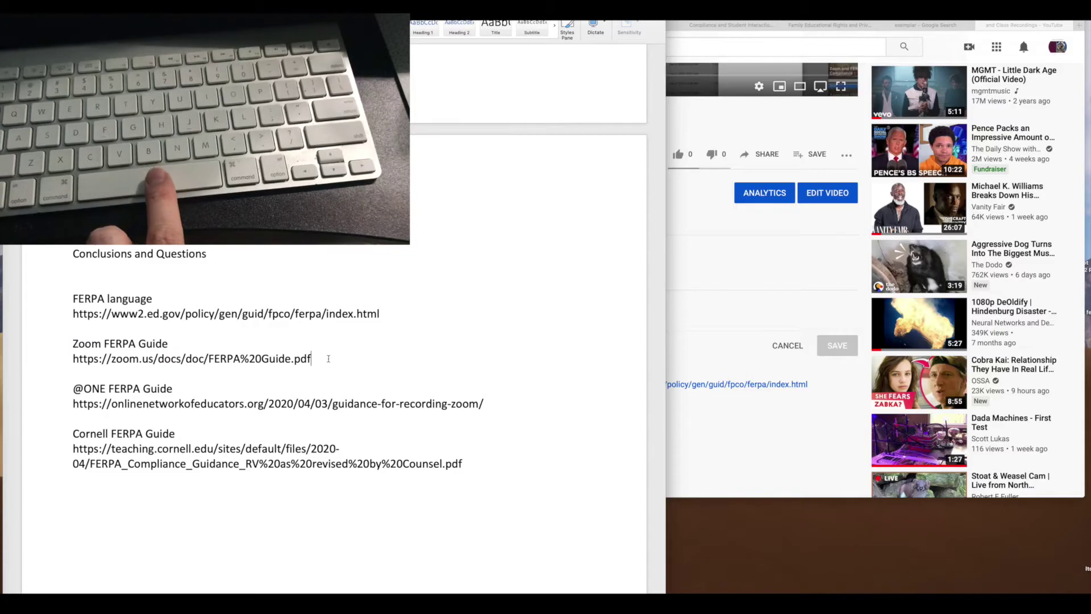
triple_click(169, 360)
key("super+c")
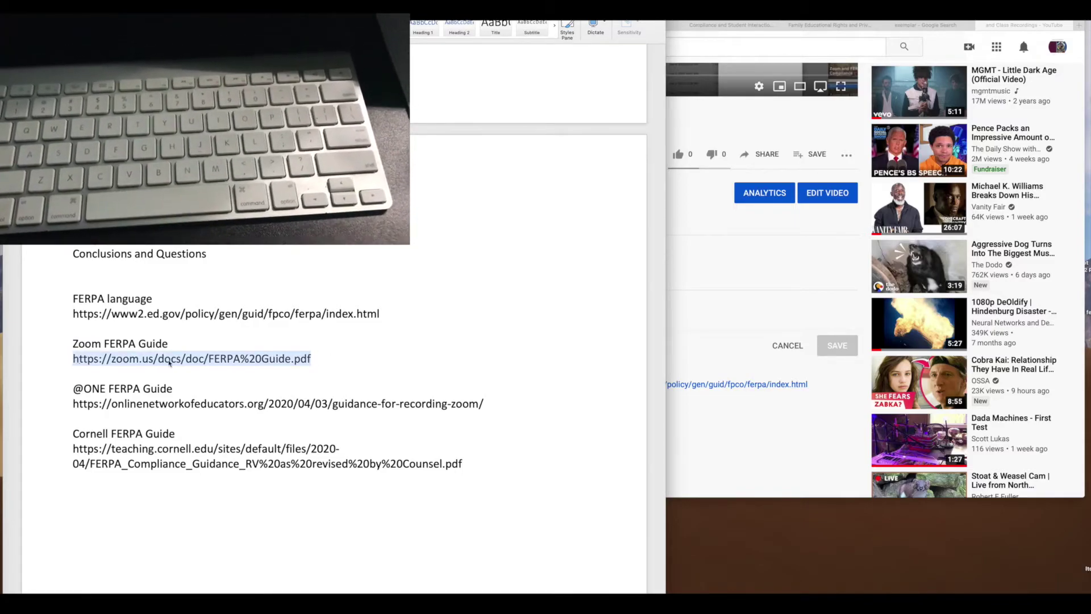
left_click(651, 325)
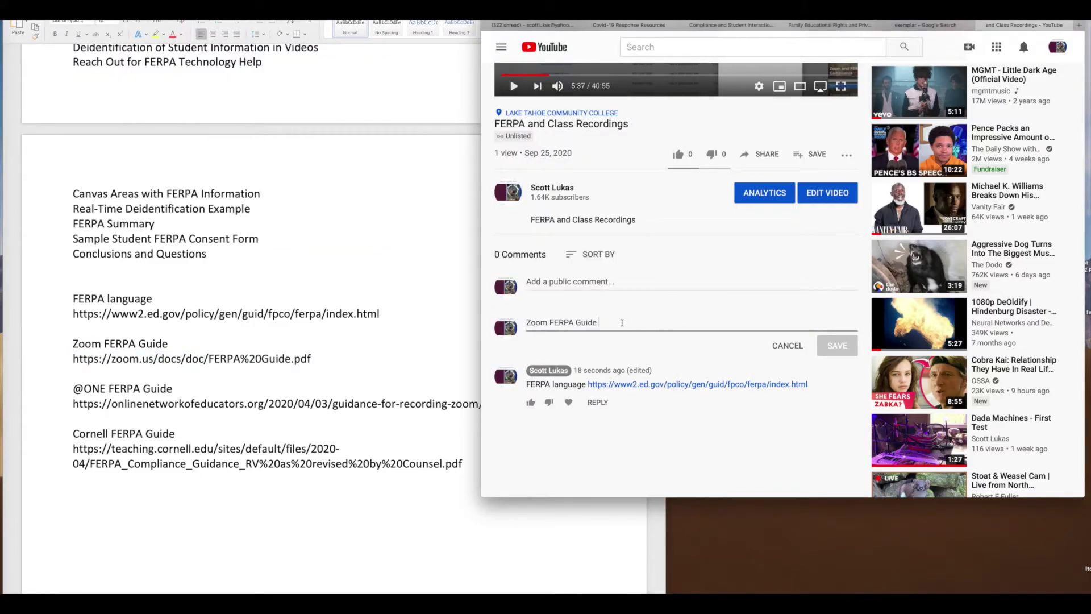
key("super+v")
left_click(836, 346)
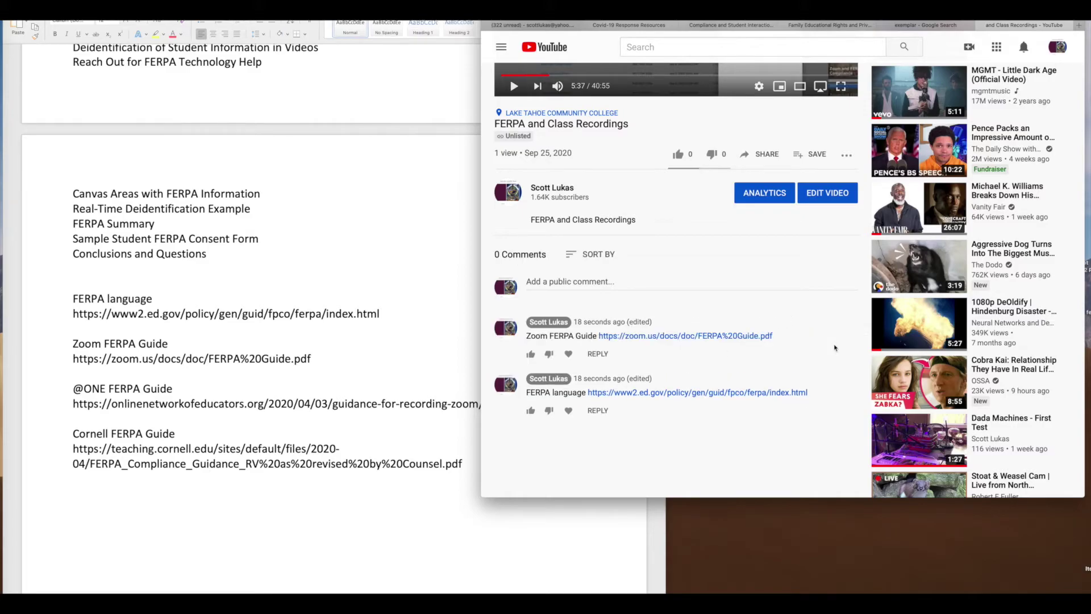
- Start a new comment with the 'Cornell FERPA Guide' title copied from Word
left_click(296, 359)
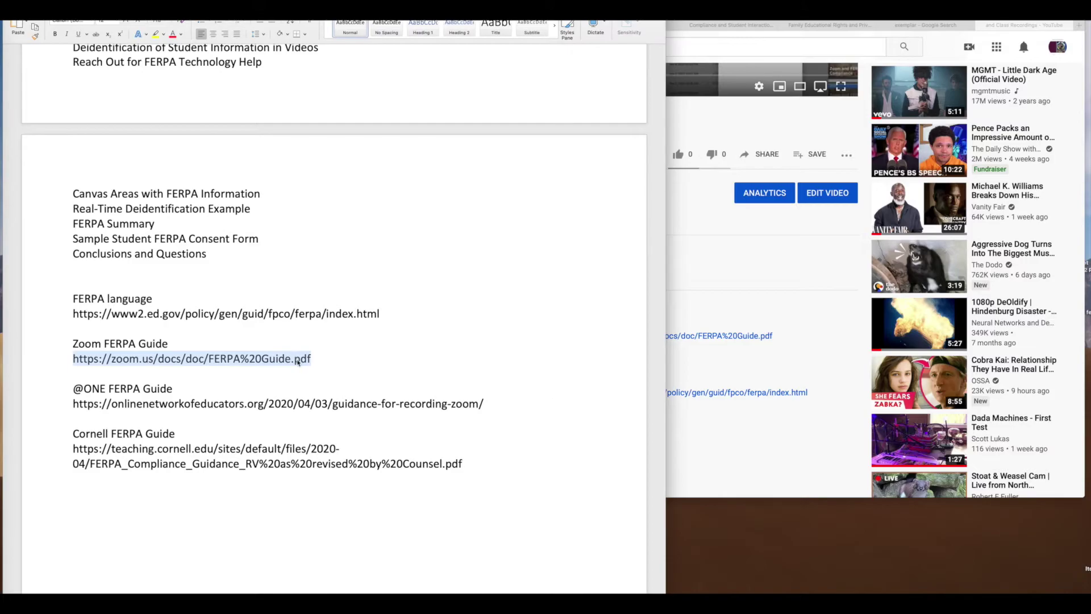
left_click_drag(179, 435, 73, 435)
key("super+c")
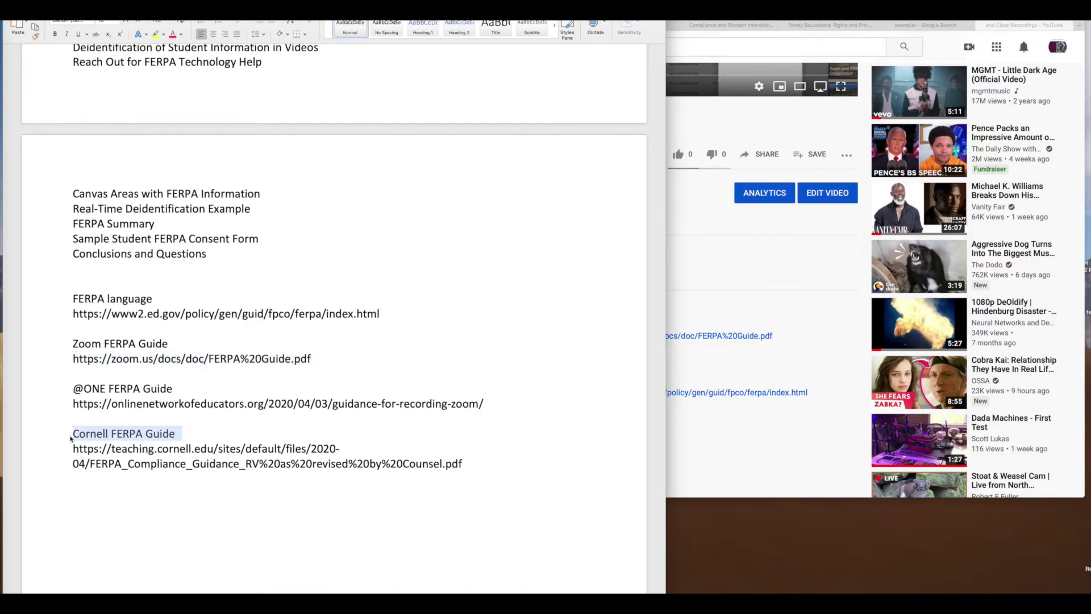
left_click(812, 295)
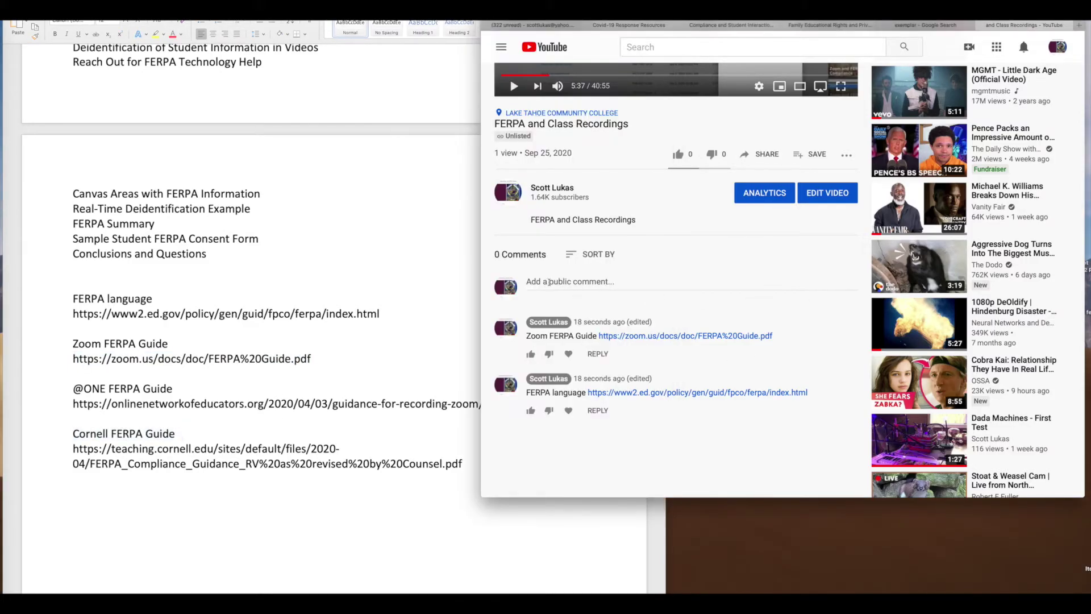
left_click(809, 287)
key("super+v")
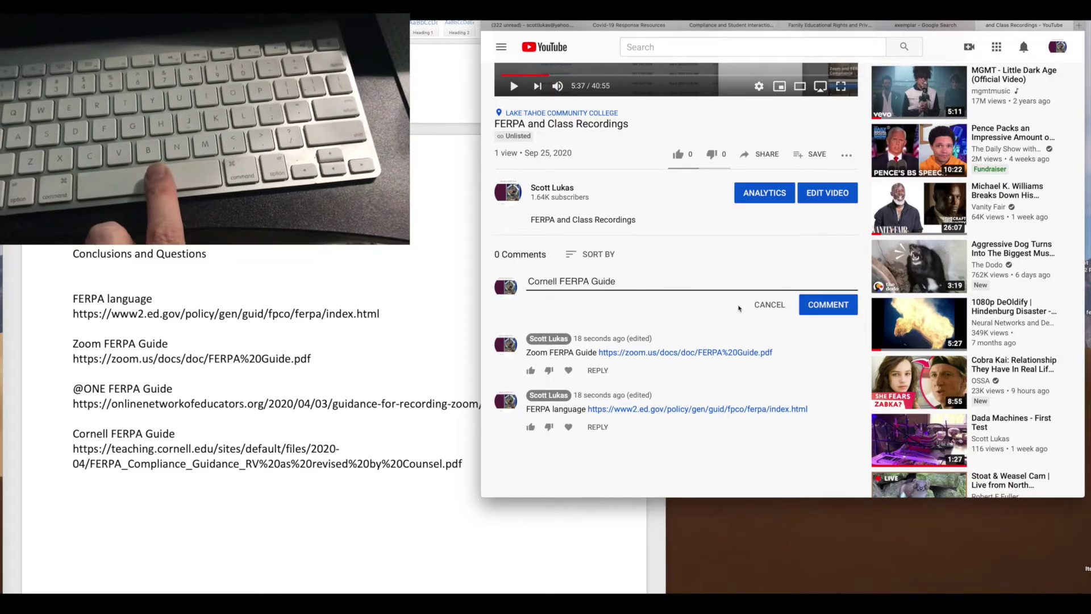
- Add the Cornell compliance guidance PDF URL from Word after the title and post the comment
left_click(477, 464)
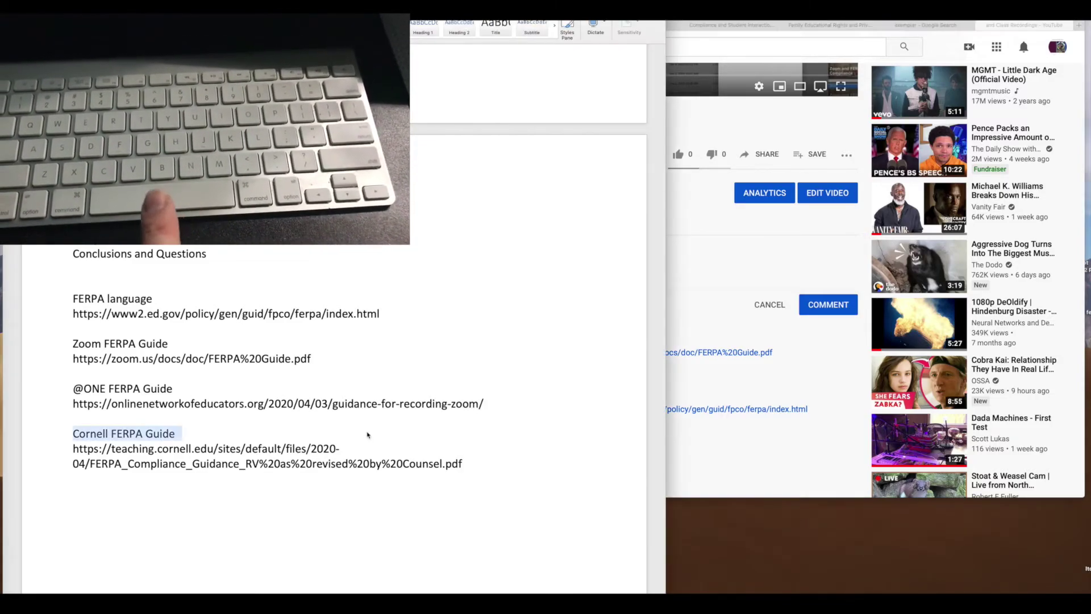
left_click(478, 463)
left_click_drag(477, 464, 79, 453)
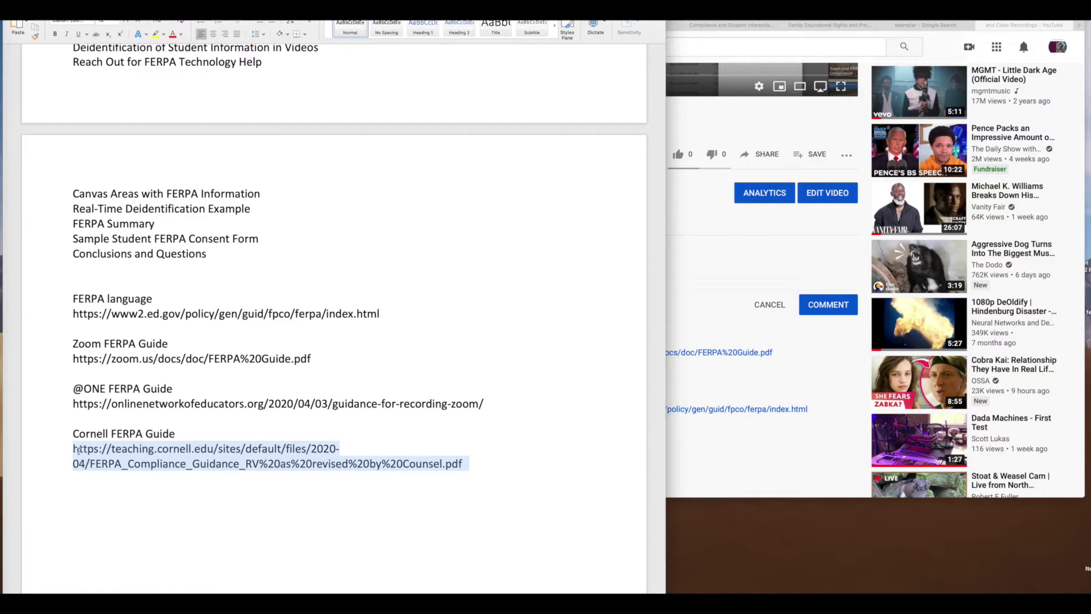
key("super+c")
left_click(683, 327)
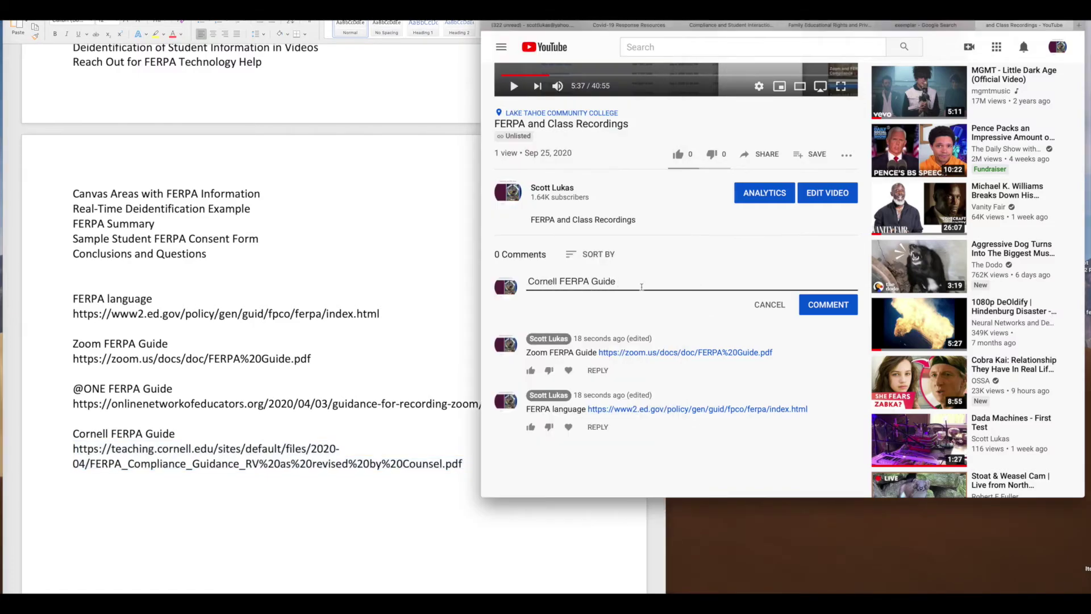
key("super+v")
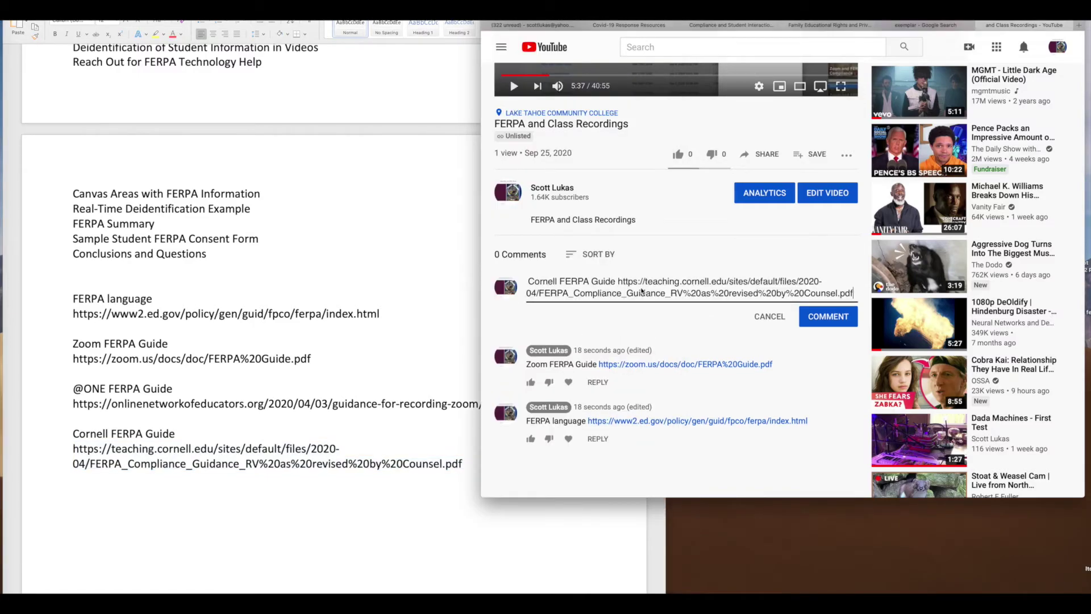
left_click(828, 316)
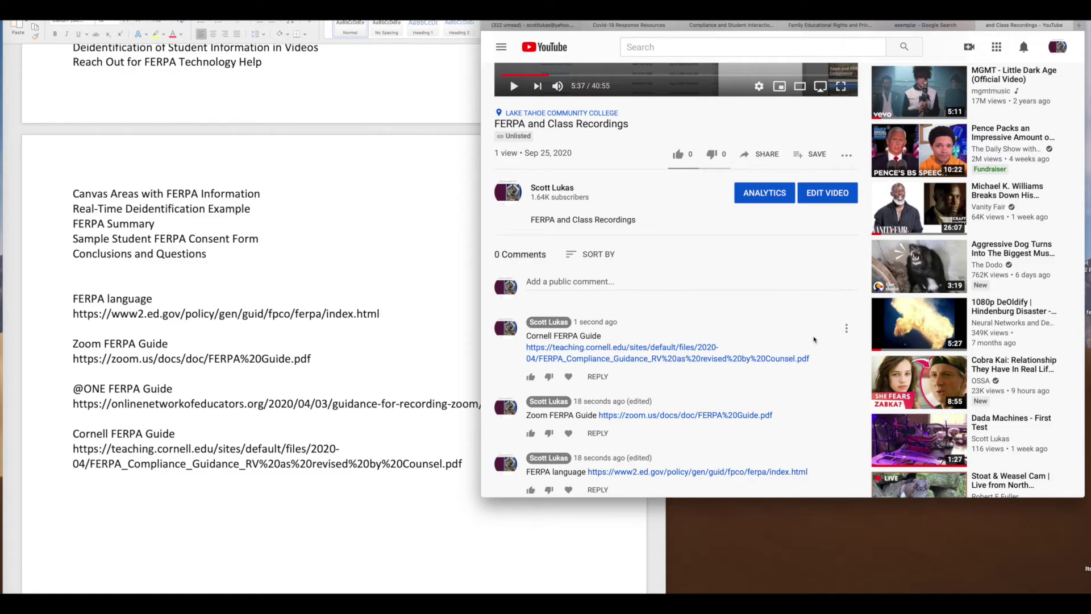
scroll(814, 339, "down", 1)
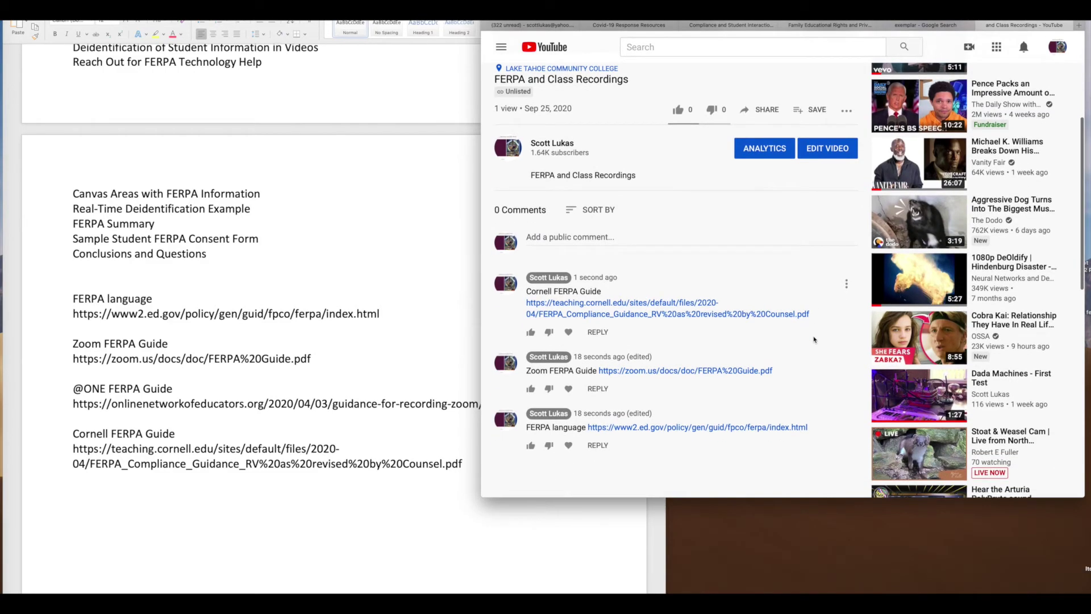
scroll(814, 339, "down", 1)
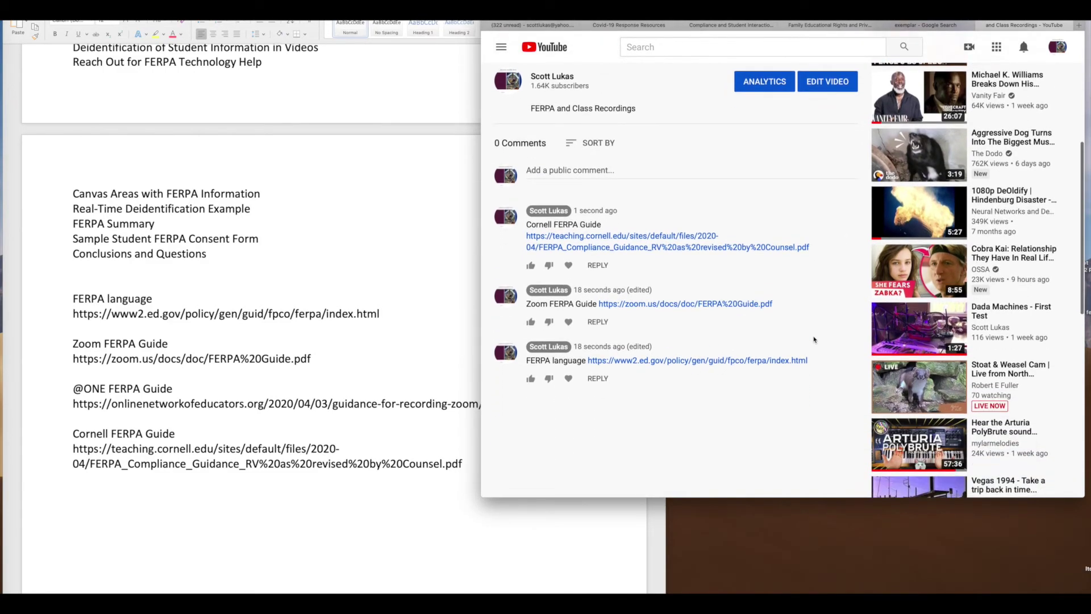
scroll(813, 339, "up", 2)
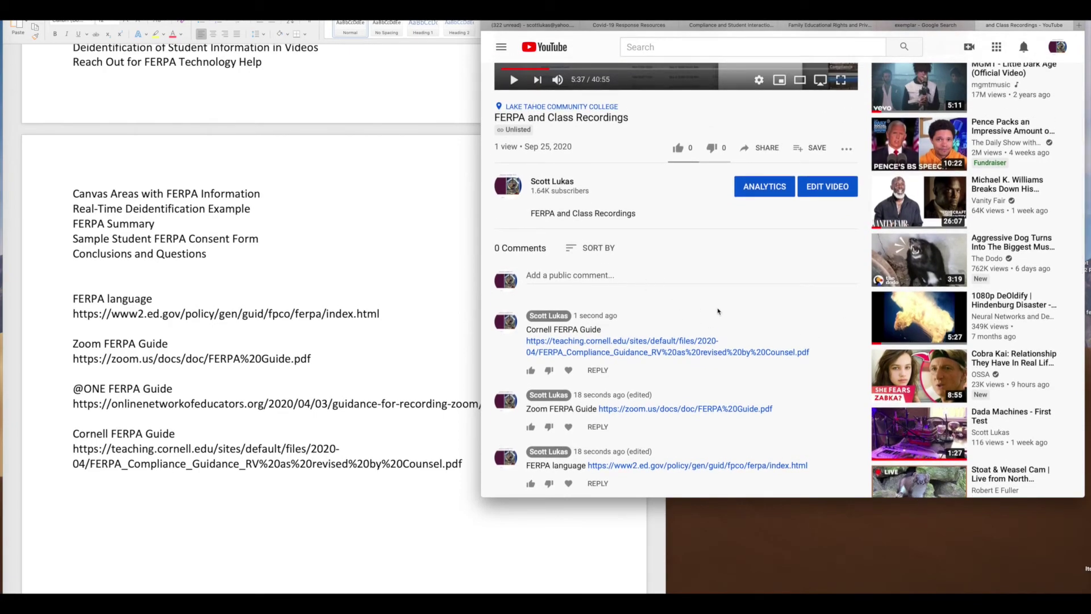
scroll(718, 313, "down", 1)
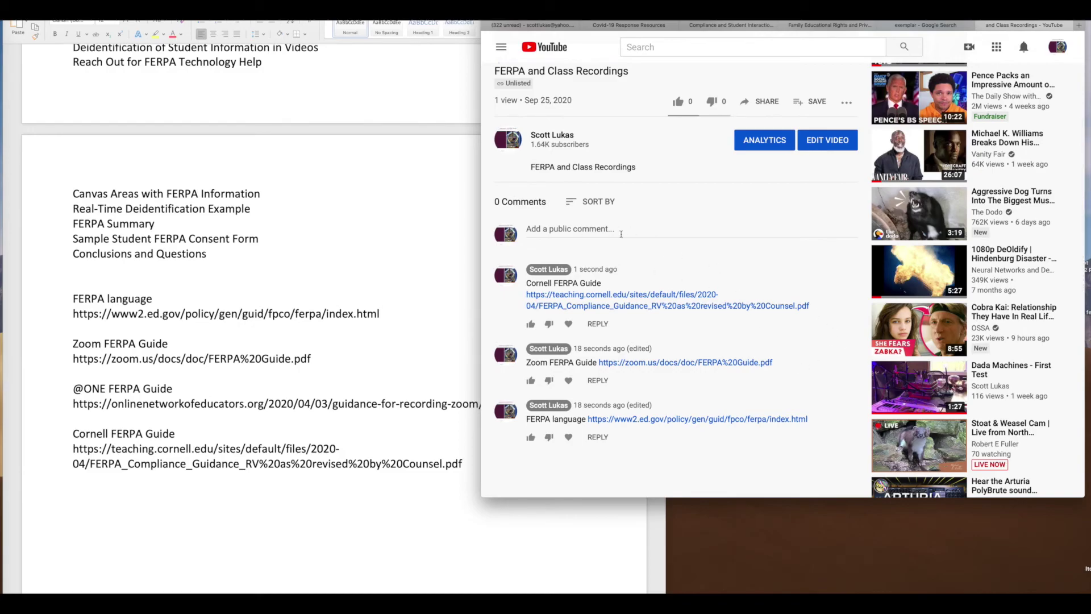
scroll(720, 231, "up", 5)
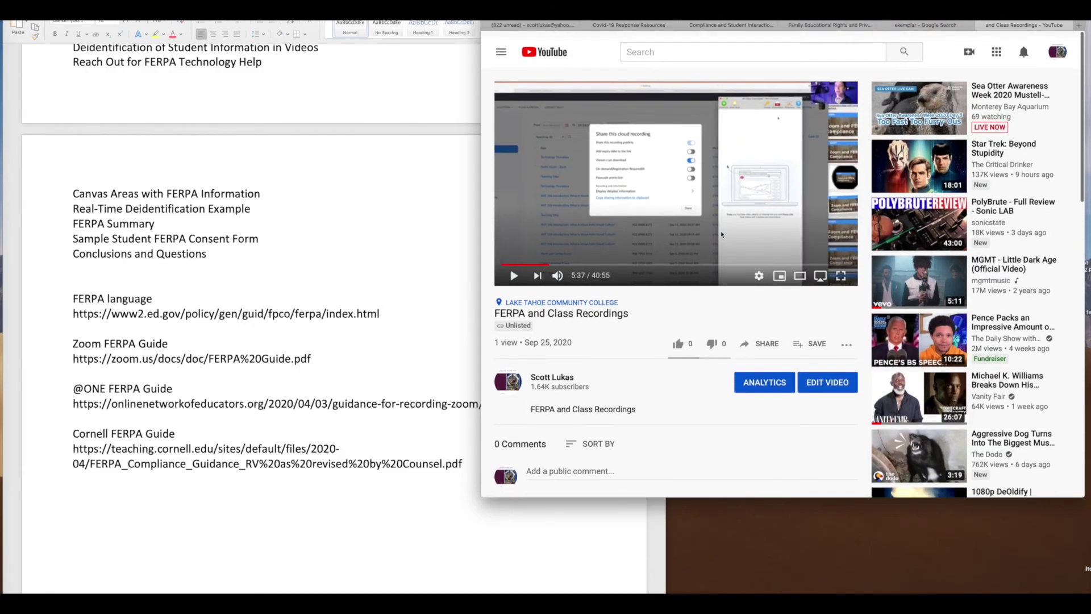